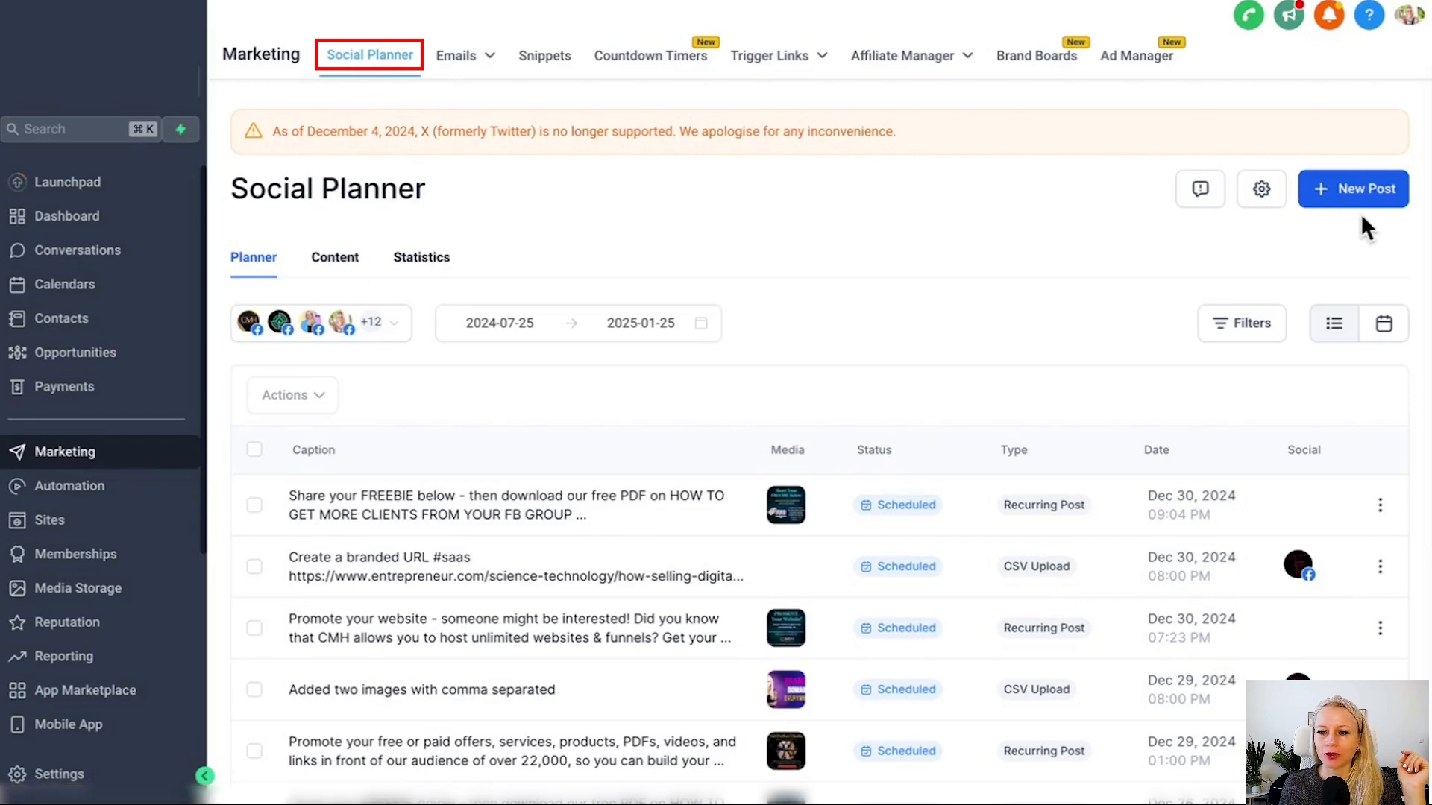
Create a new social post and enter "Test content" as its text.
{"action": "left_click", "coordinate": [1357, 198]}
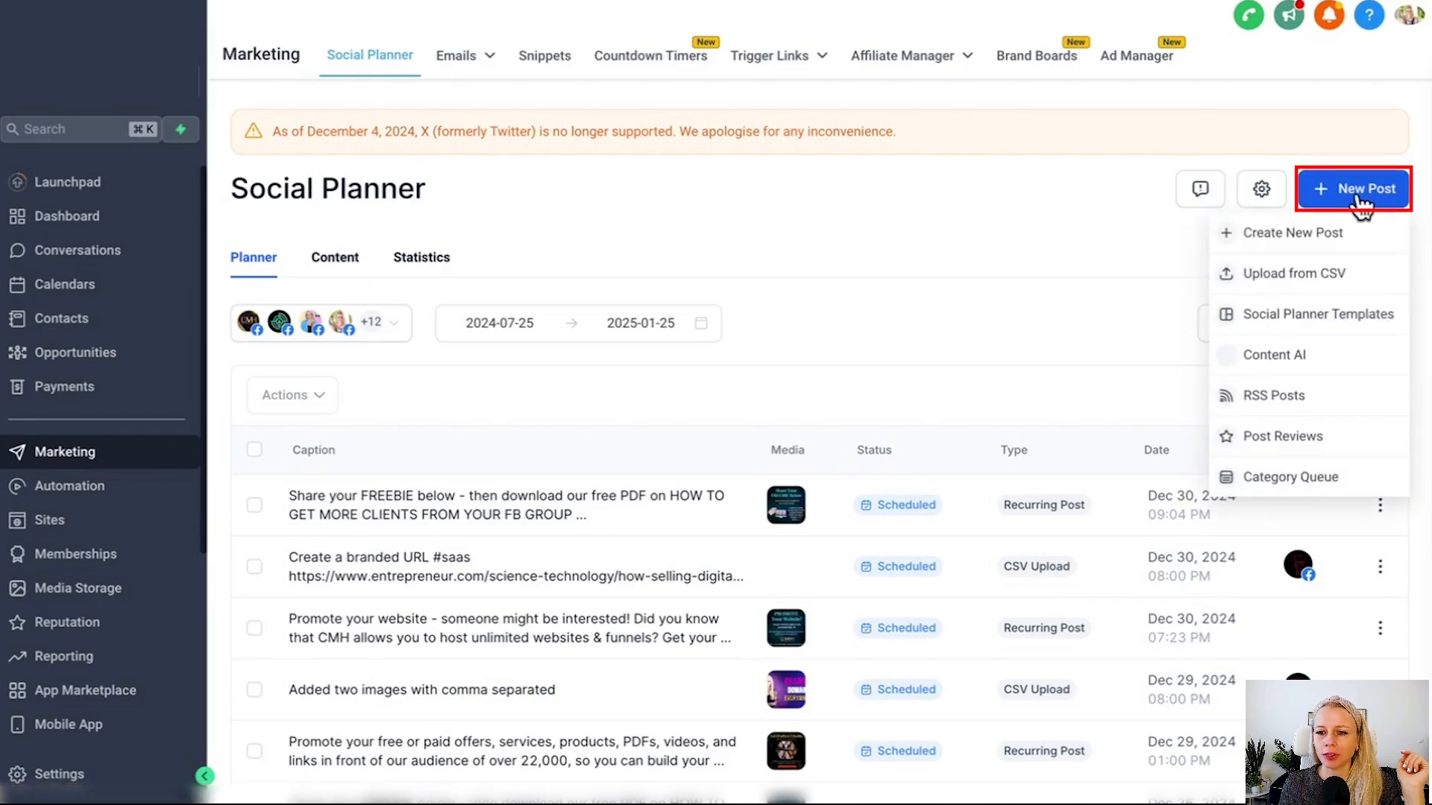
{"action": "left_click", "coordinate": [1339, 237]}
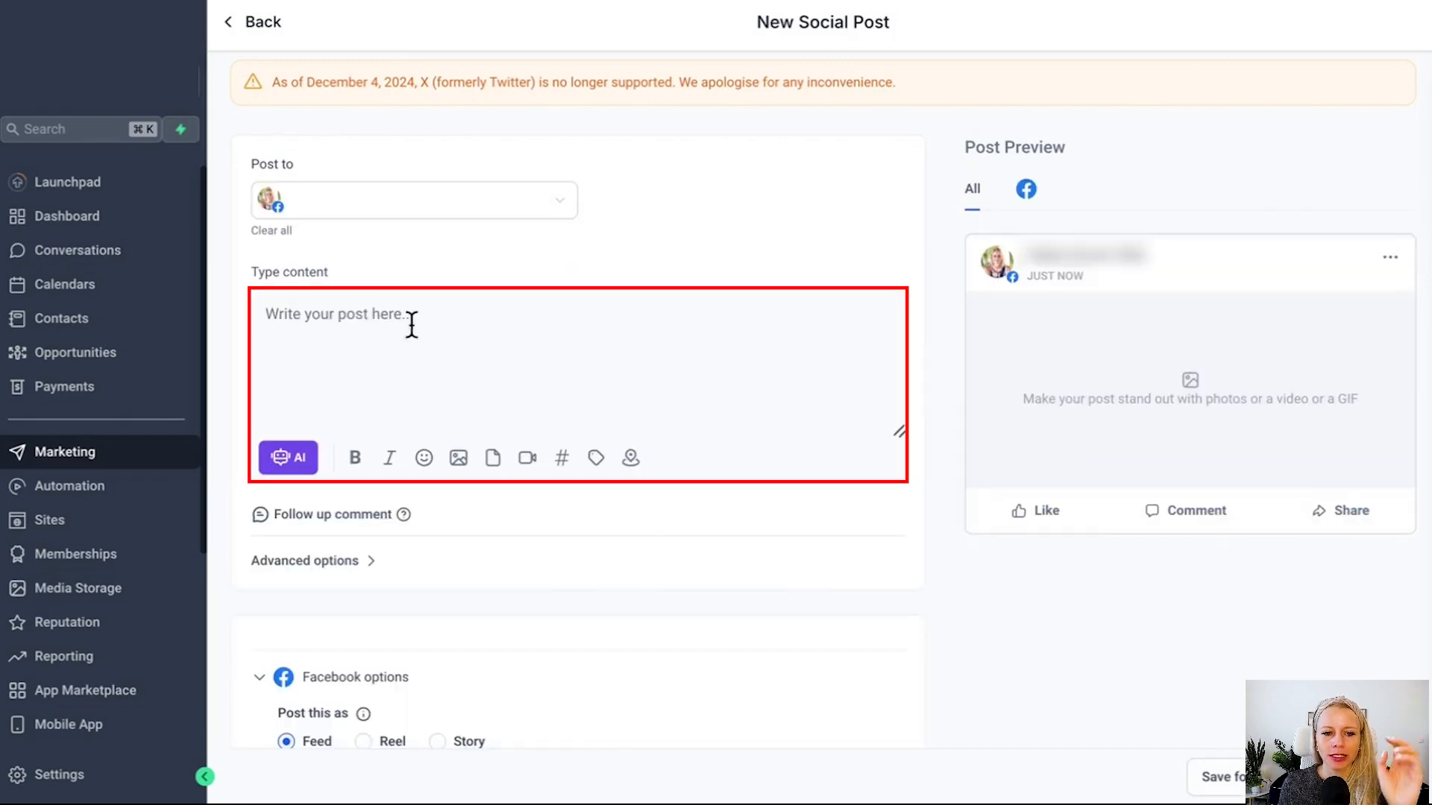
{"action": "left_click", "coordinate": [425, 339]}
{"action": "type", "text": "Test content"}
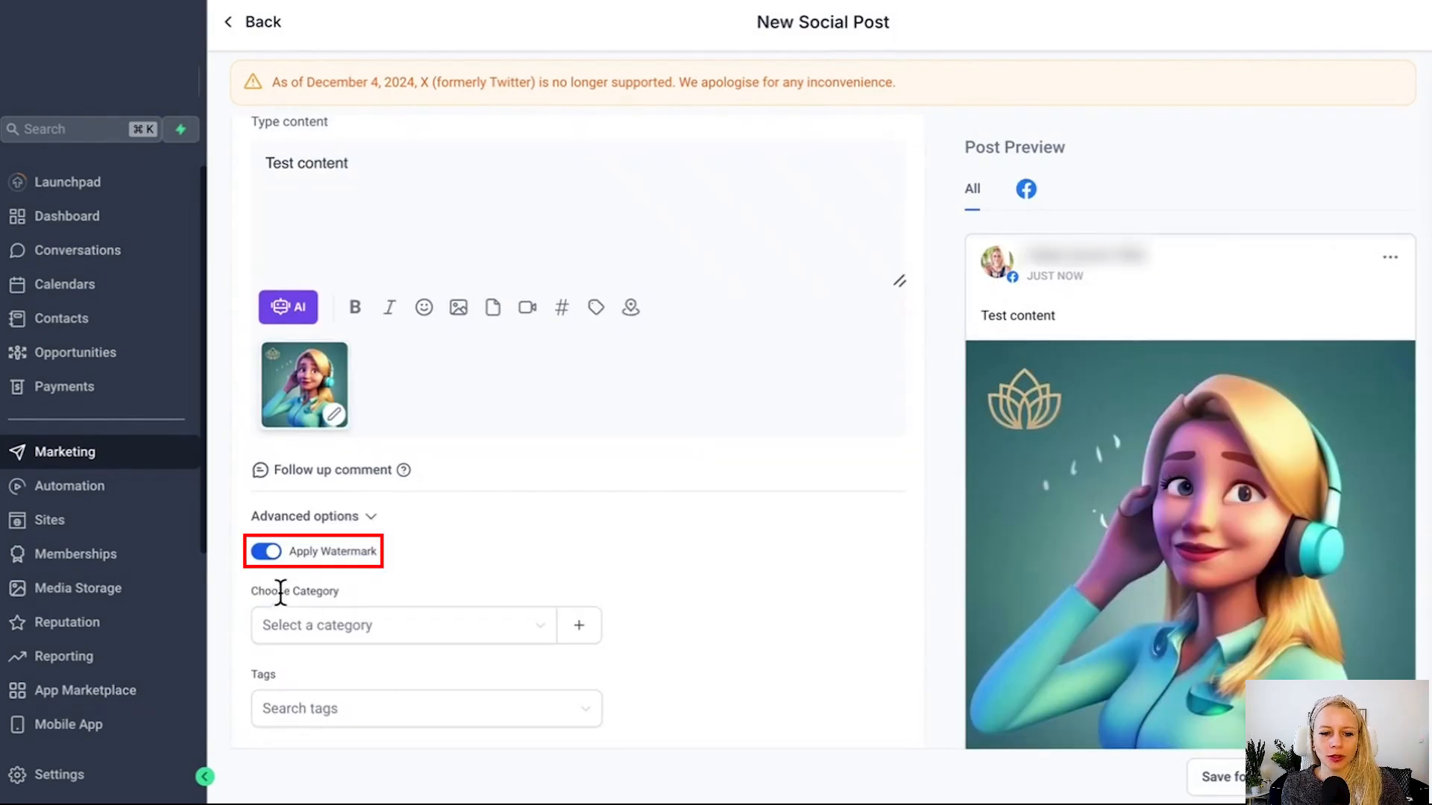
Turn off the post's watermark, assign it the "digital marketing" category and go back to the planner.
{"action": "left_click", "coordinate": [266, 549]}
{"action": "scroll", "coordinate": [646, 565], "scroll_direction": "down", "scroll_amount": 1}
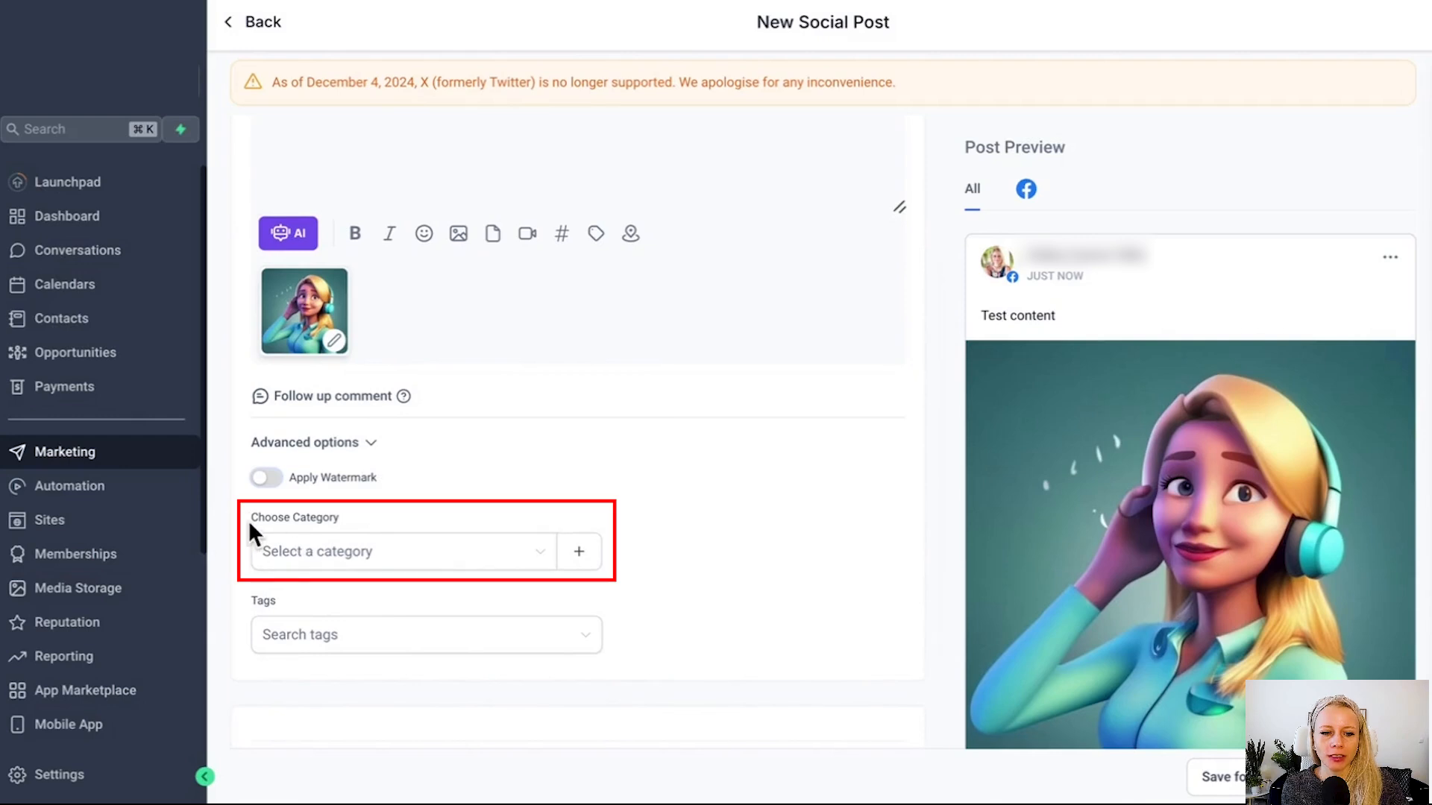
{"action": "mouse_move", "coordinate": [252, 517]}
{"action": "left_mouse_down"}
{"action": "mouse_move", "coordinate": [355, 516]}
{"action": "mouse_move", "coordinate": [249, 521]}
{"action": "left_mouse_up"}
{"action": "left_click", "coordinate": [578, 516]}
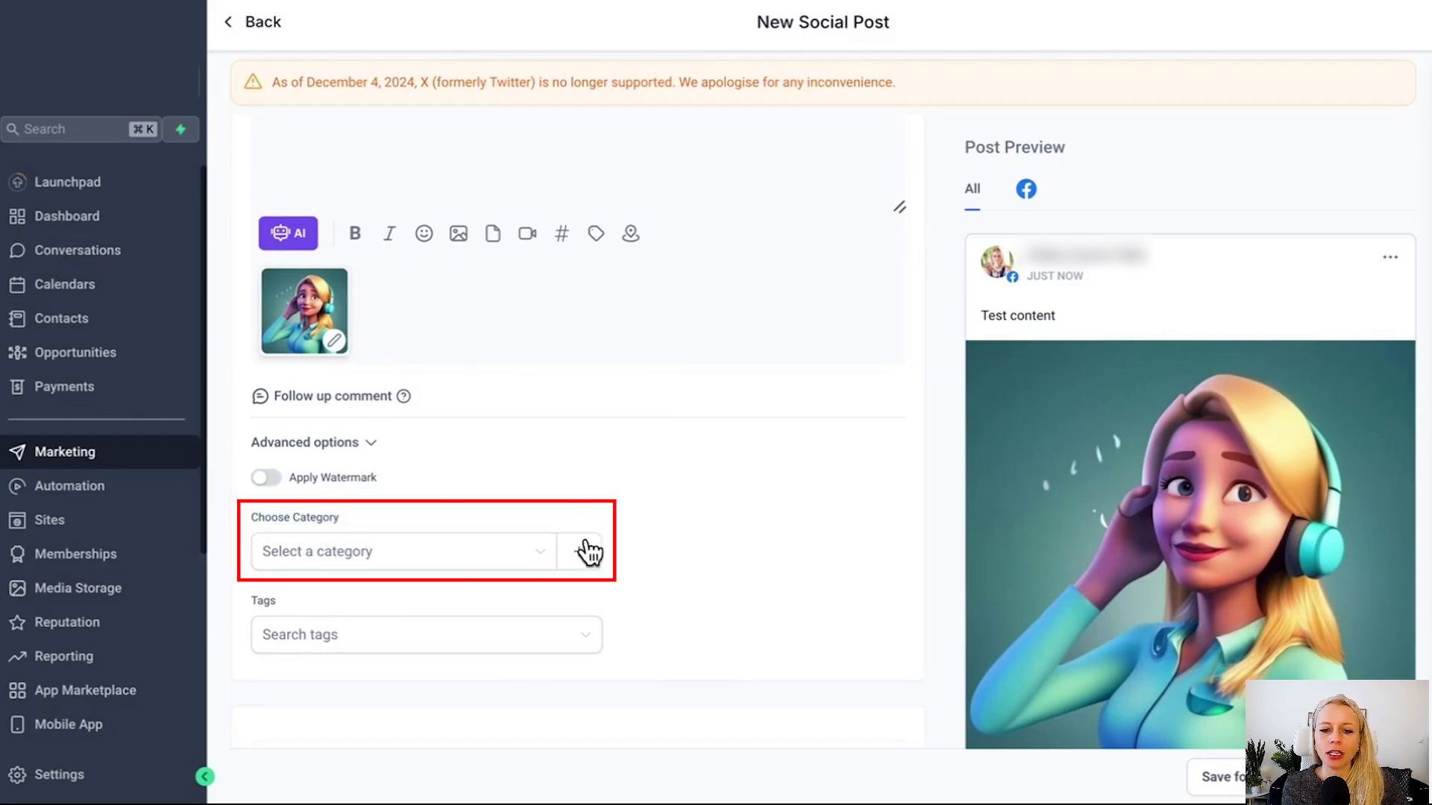
{"action": "left_click", "coordinate": [544, 563]}
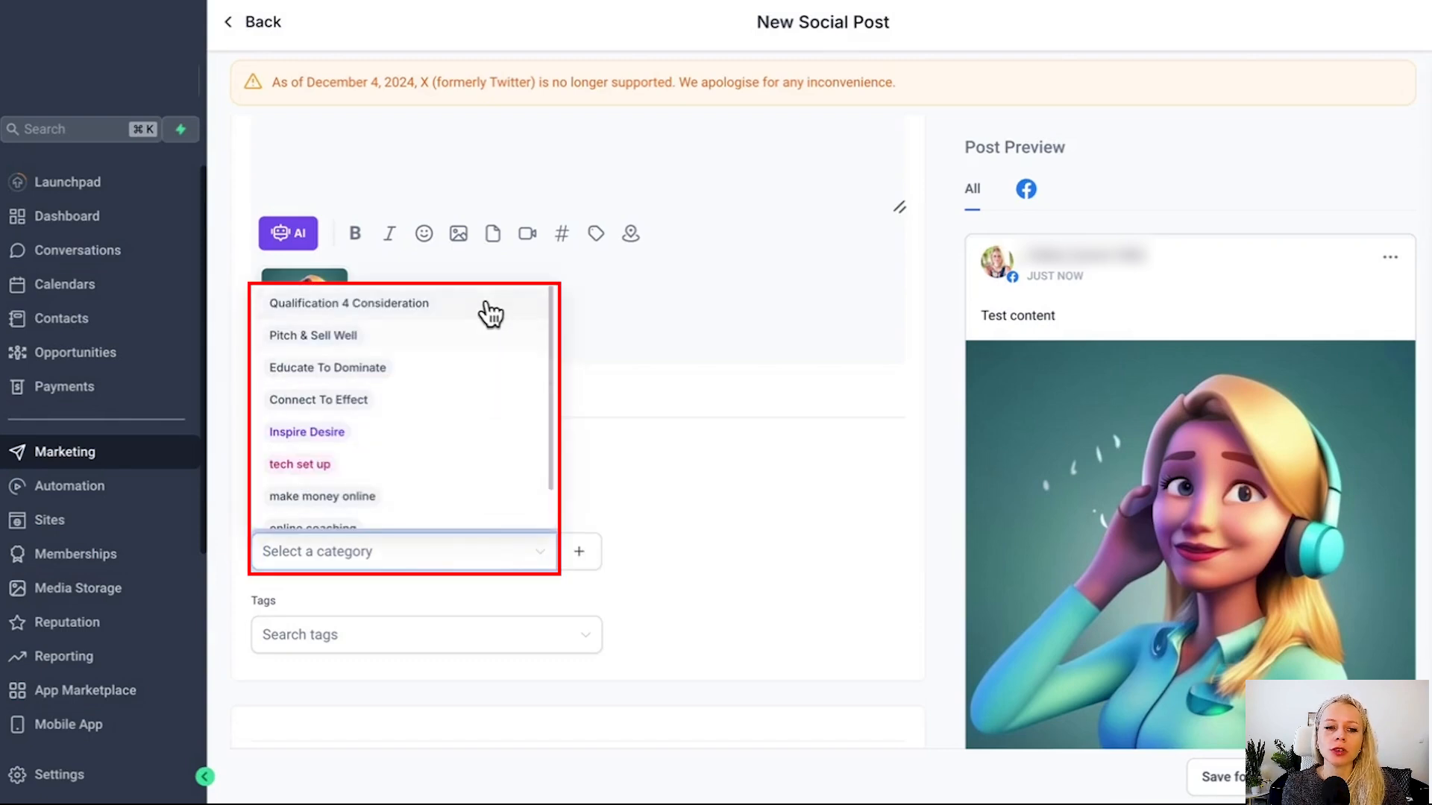
{"action": "scroll", "coordinate": [469, 418], "scroll_direction": "down", "scroll_amount": 2}
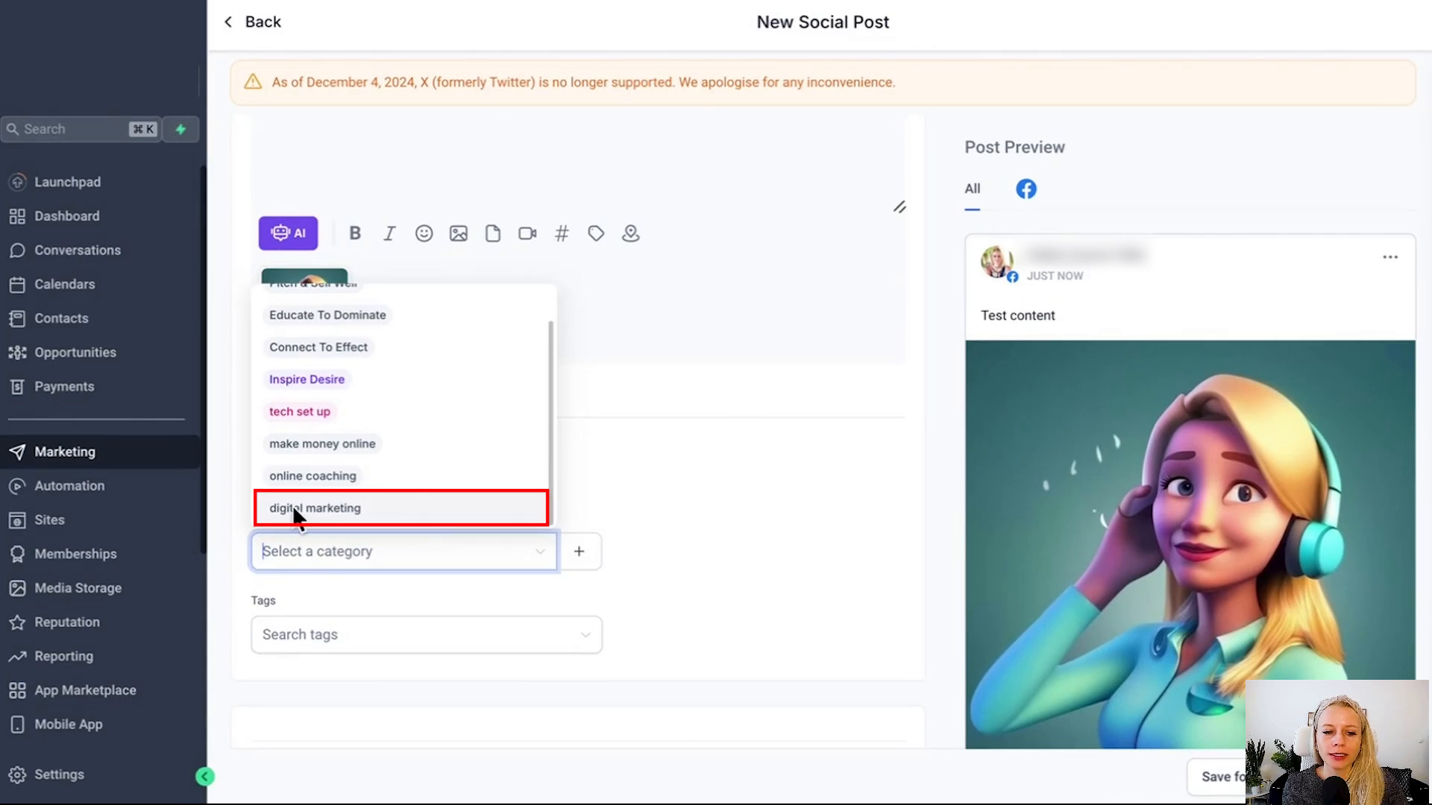
{"action": "left_click", "coordinate": [345, 508]}
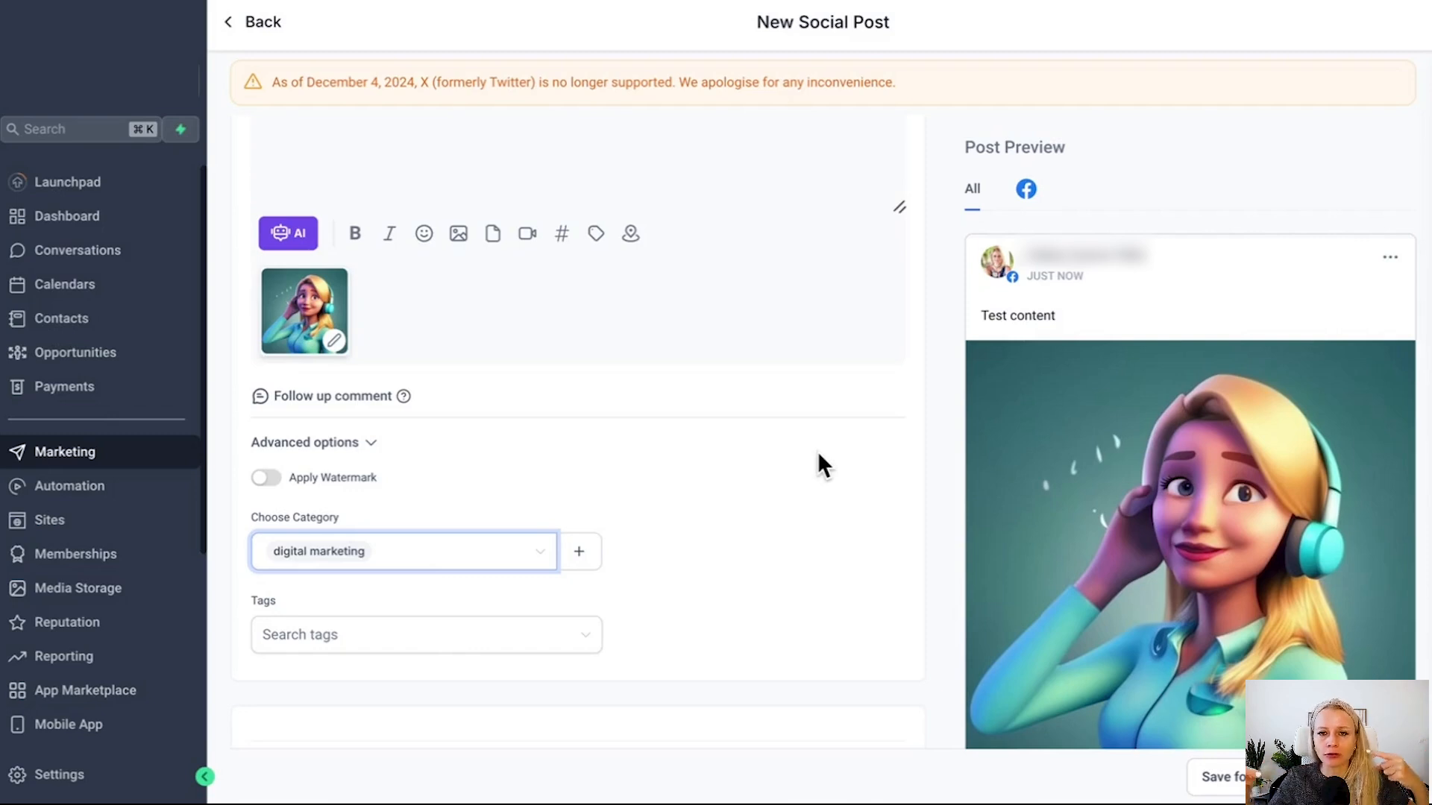
{"action": "scroll", "coordinate": [818, 456], "scroll_direction": "up", "scroll_amount": 3}
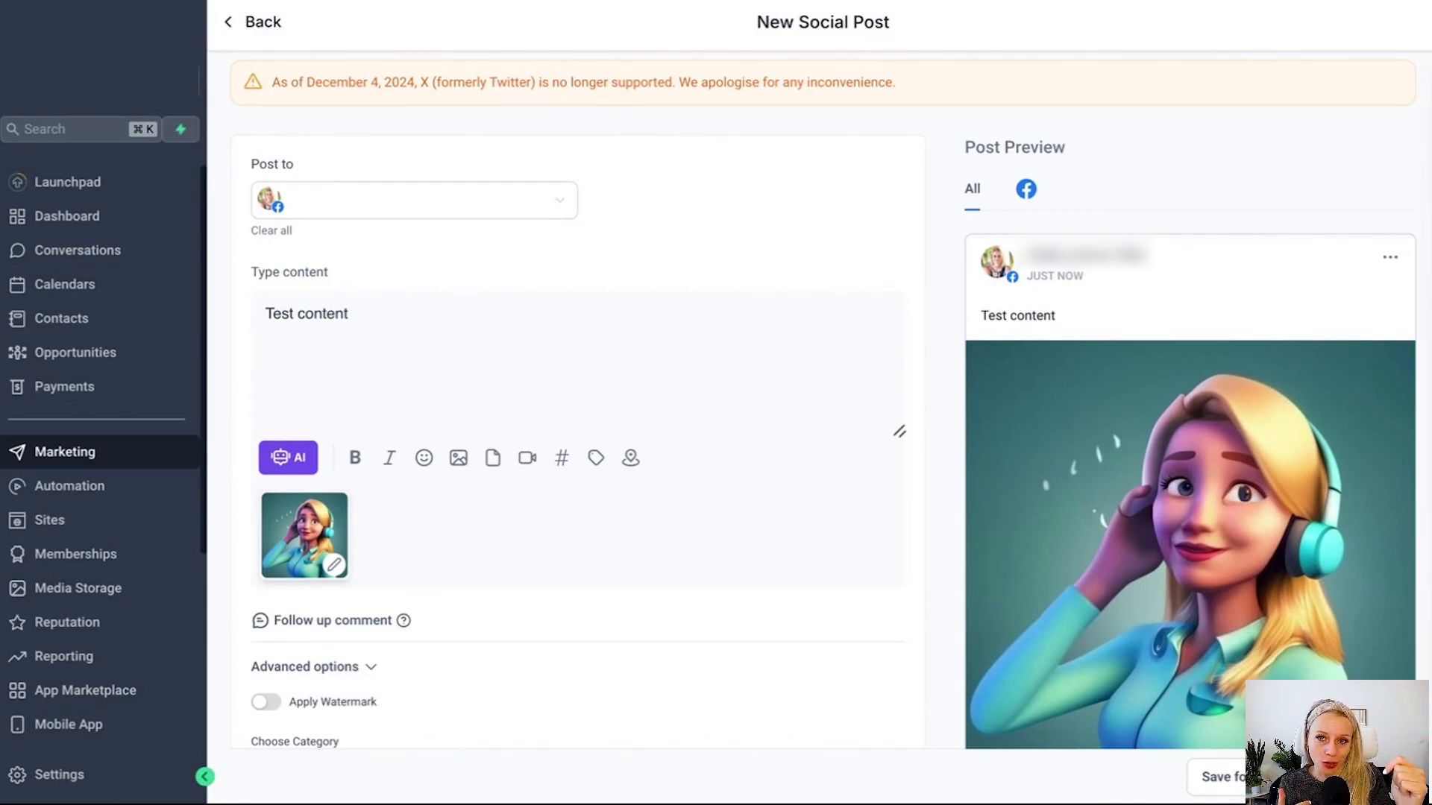
{"action": "left_click", "coordinate": [261, 23]}
Start a category queue for "tech set up" with Enable Future Posts Queuing and Prioritize New Content enabled, and continue to day selection.
{"action": "left_click", "coordinate": [1350, 192]}
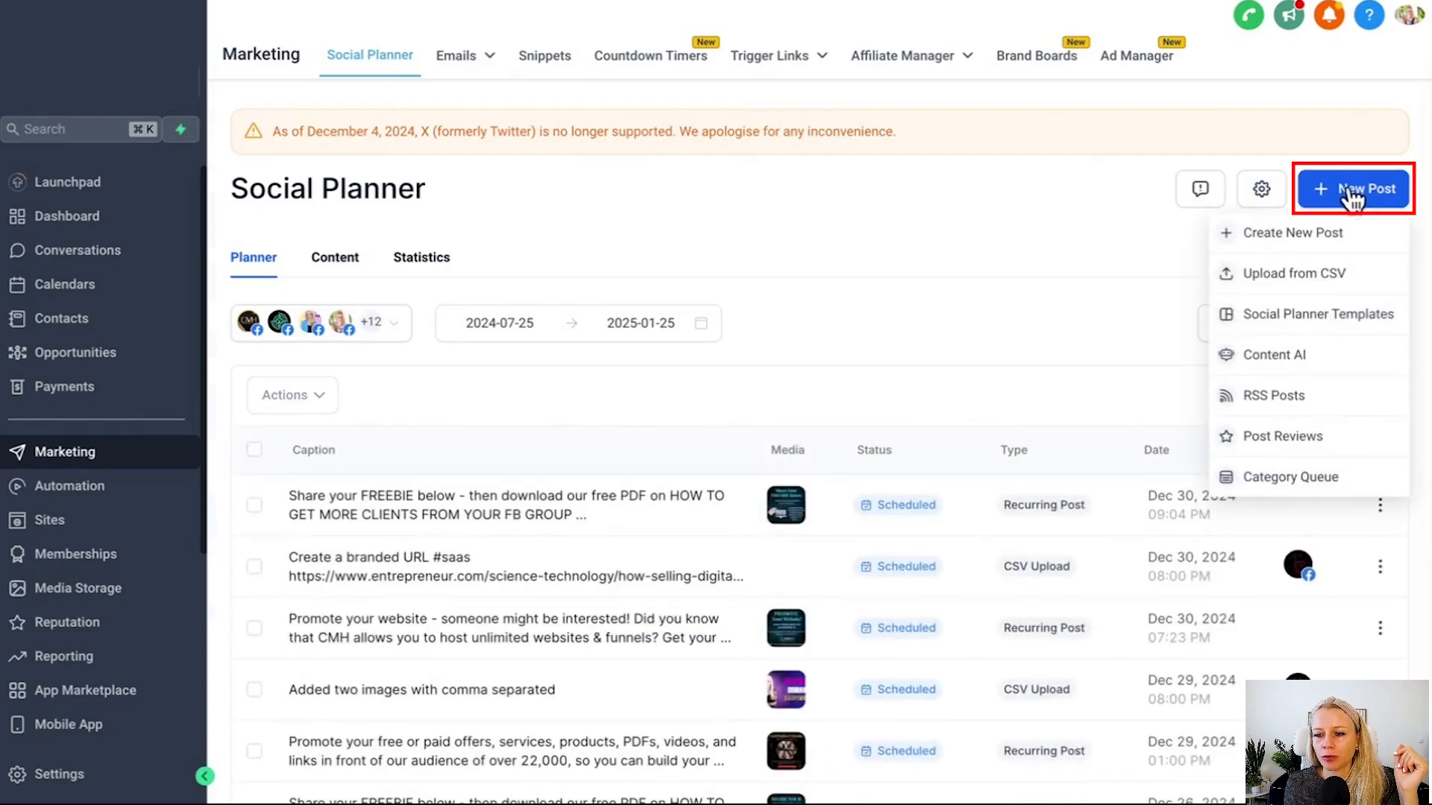
{"action": "left_click", "coordinate": [1331, 481]}
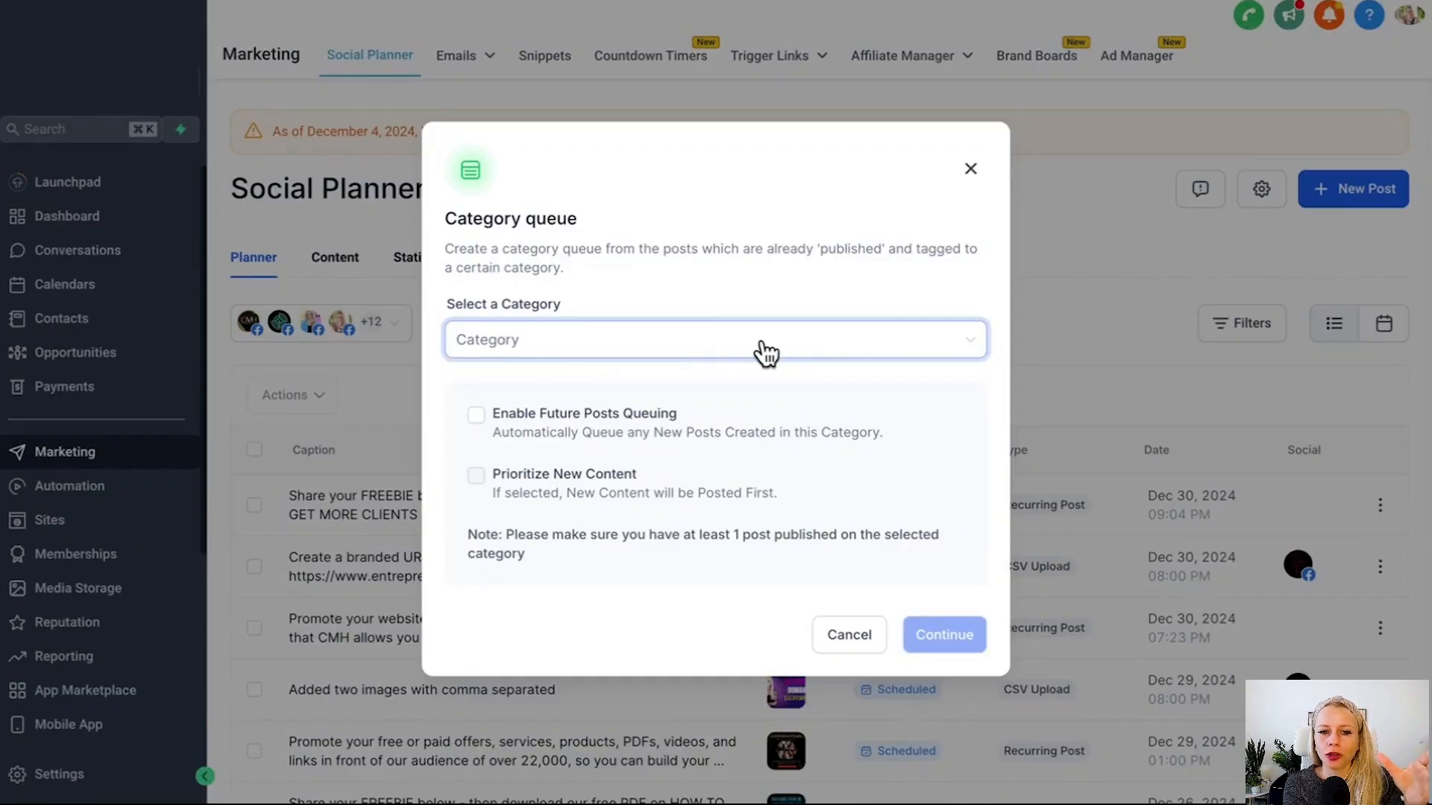
{"action": "left_click", "coordinate": [726, 362]}
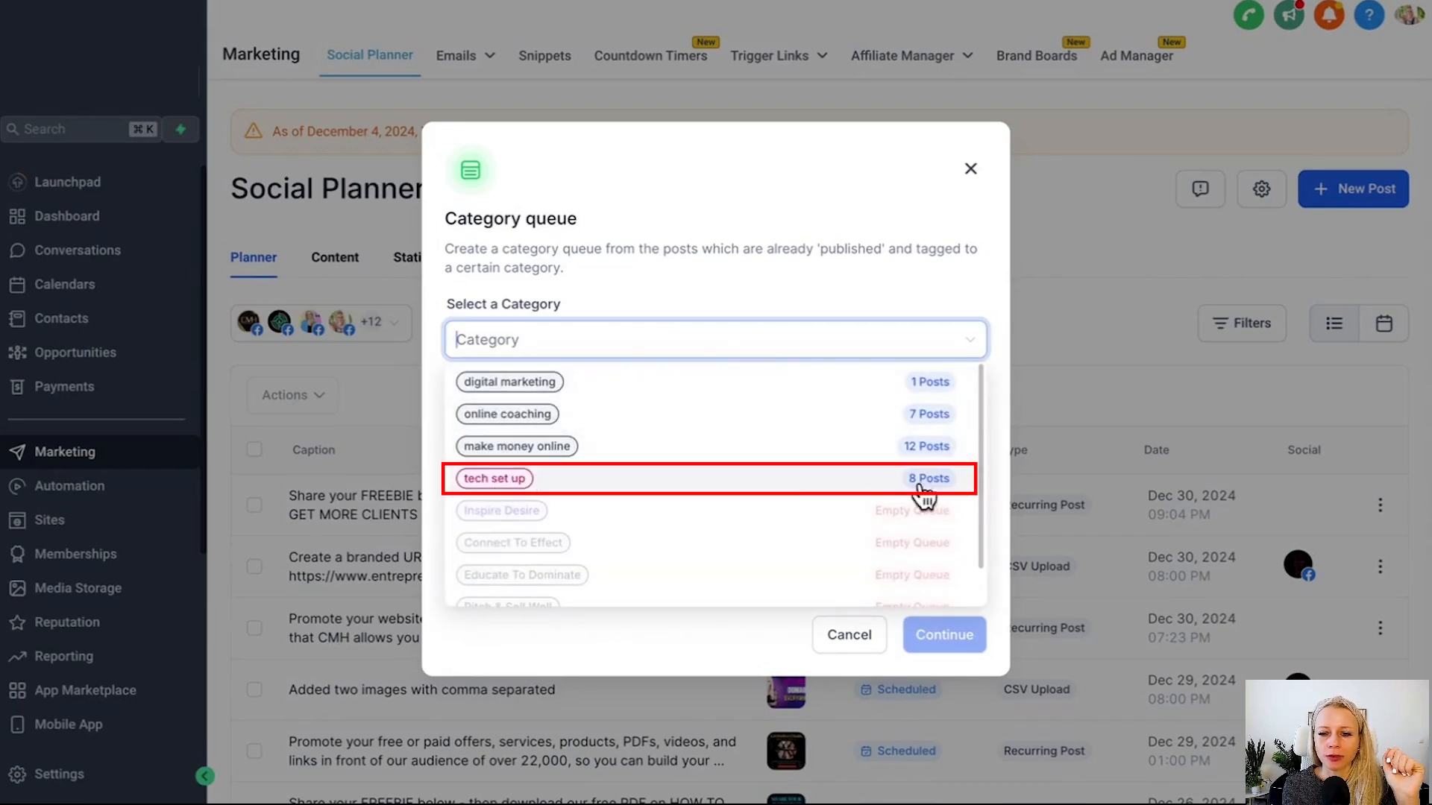
{"action": "left_click", "coordinate": [636, 485]}
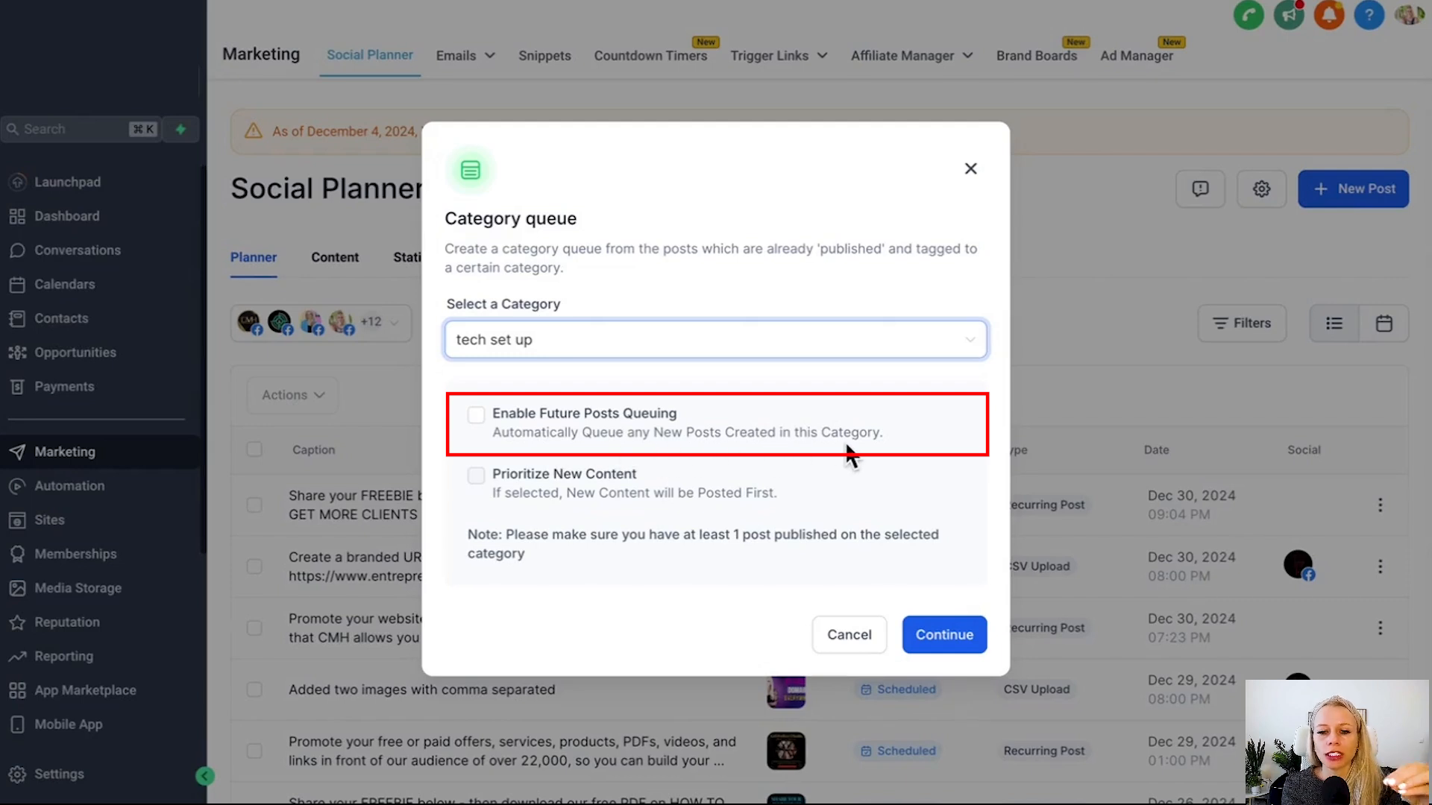
{"action": "left_click", "coordinate": [476, 416]}
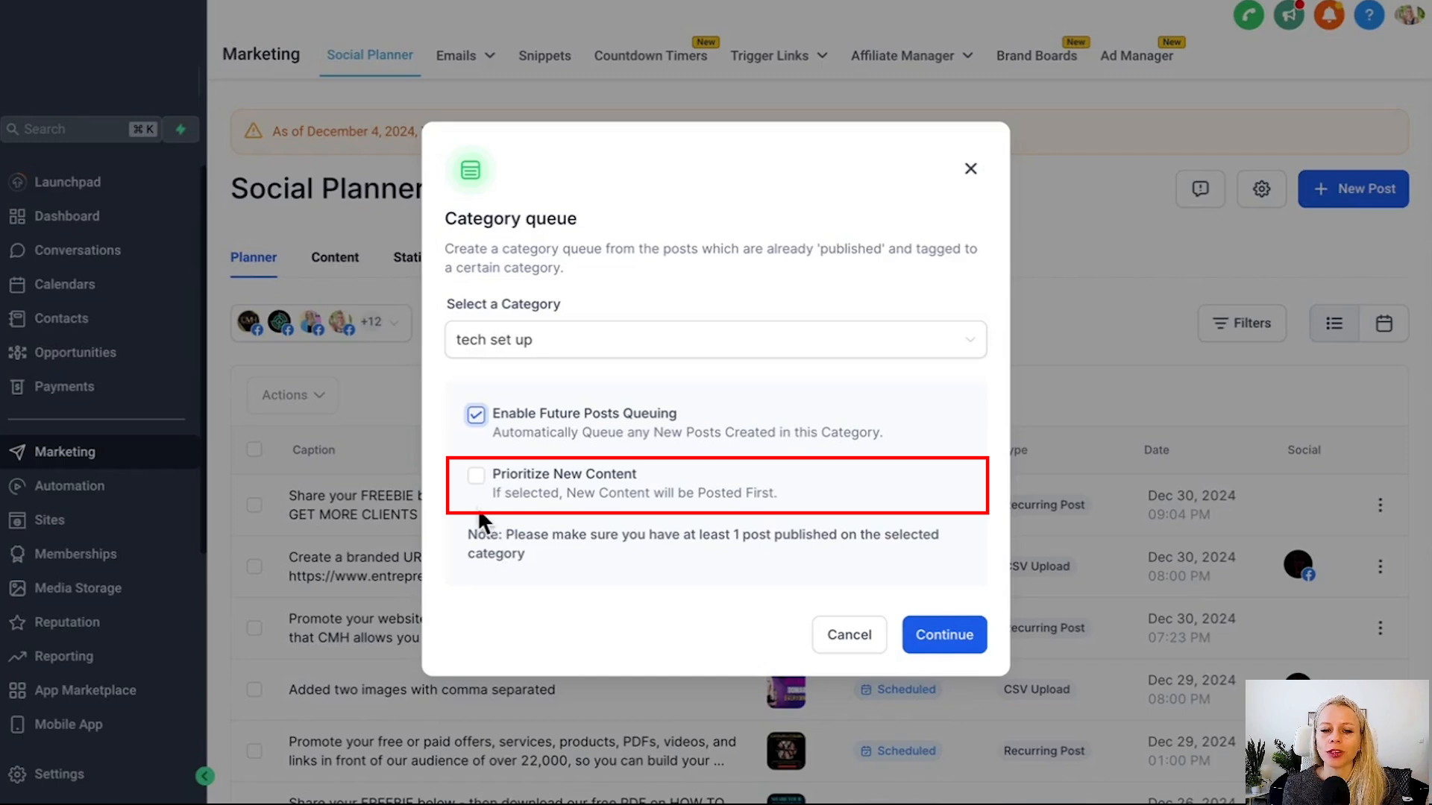
{"action": "left_click", "coordinate": [475, 477]}
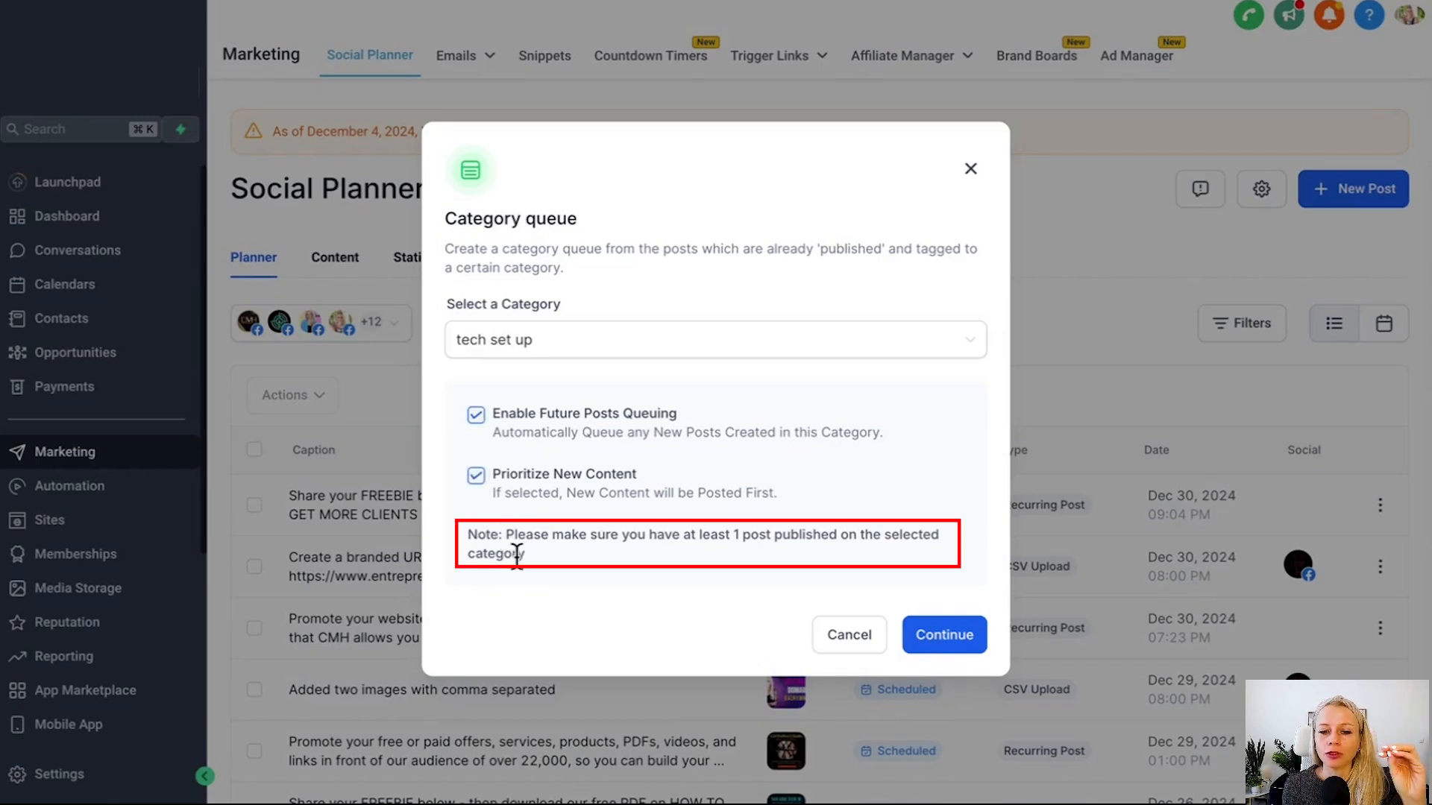
{"action": "left_click_drag", "start_coordinate": [540, 556], "coordinate": [463, 536]}
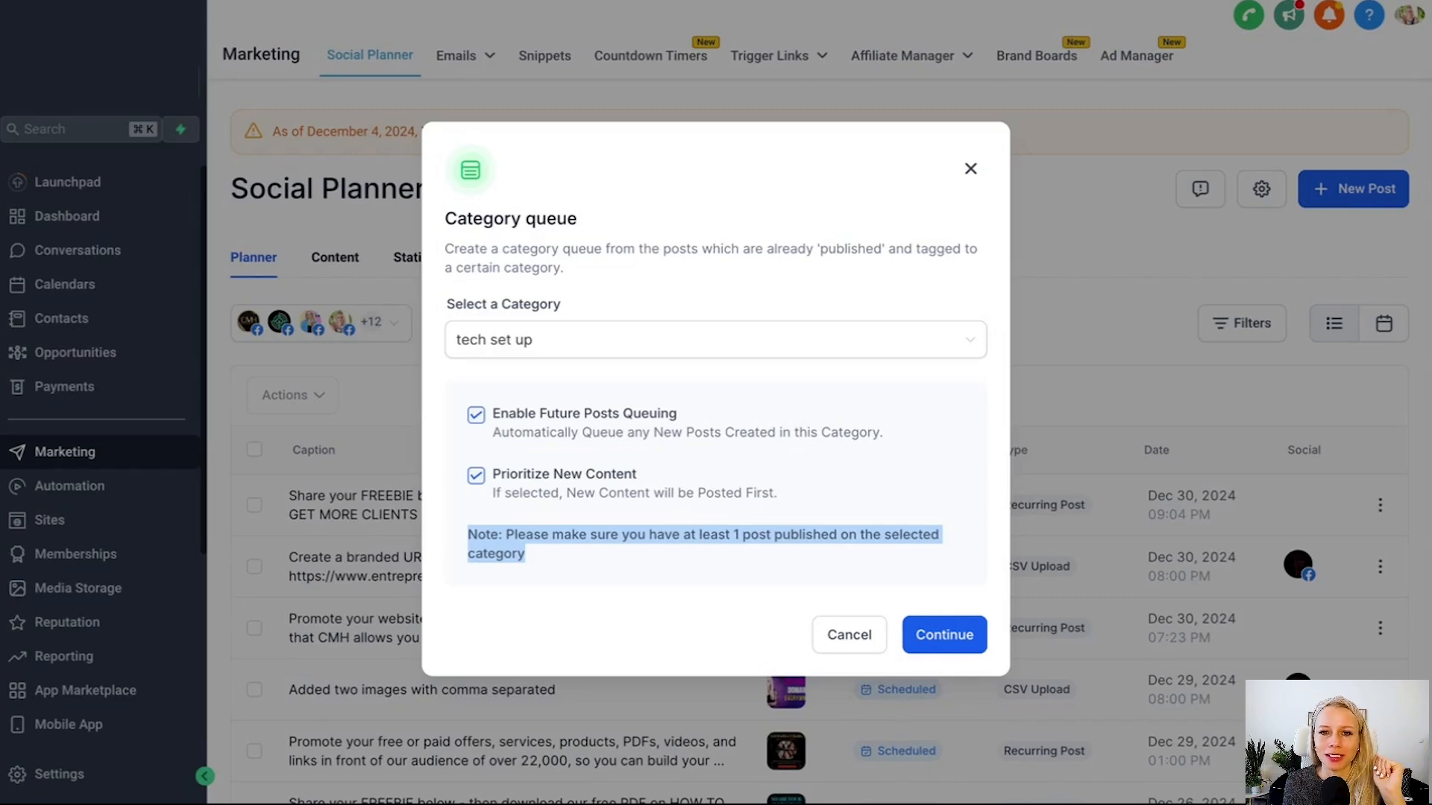
{"action": "left_click", "coordinate": [947, 638]}
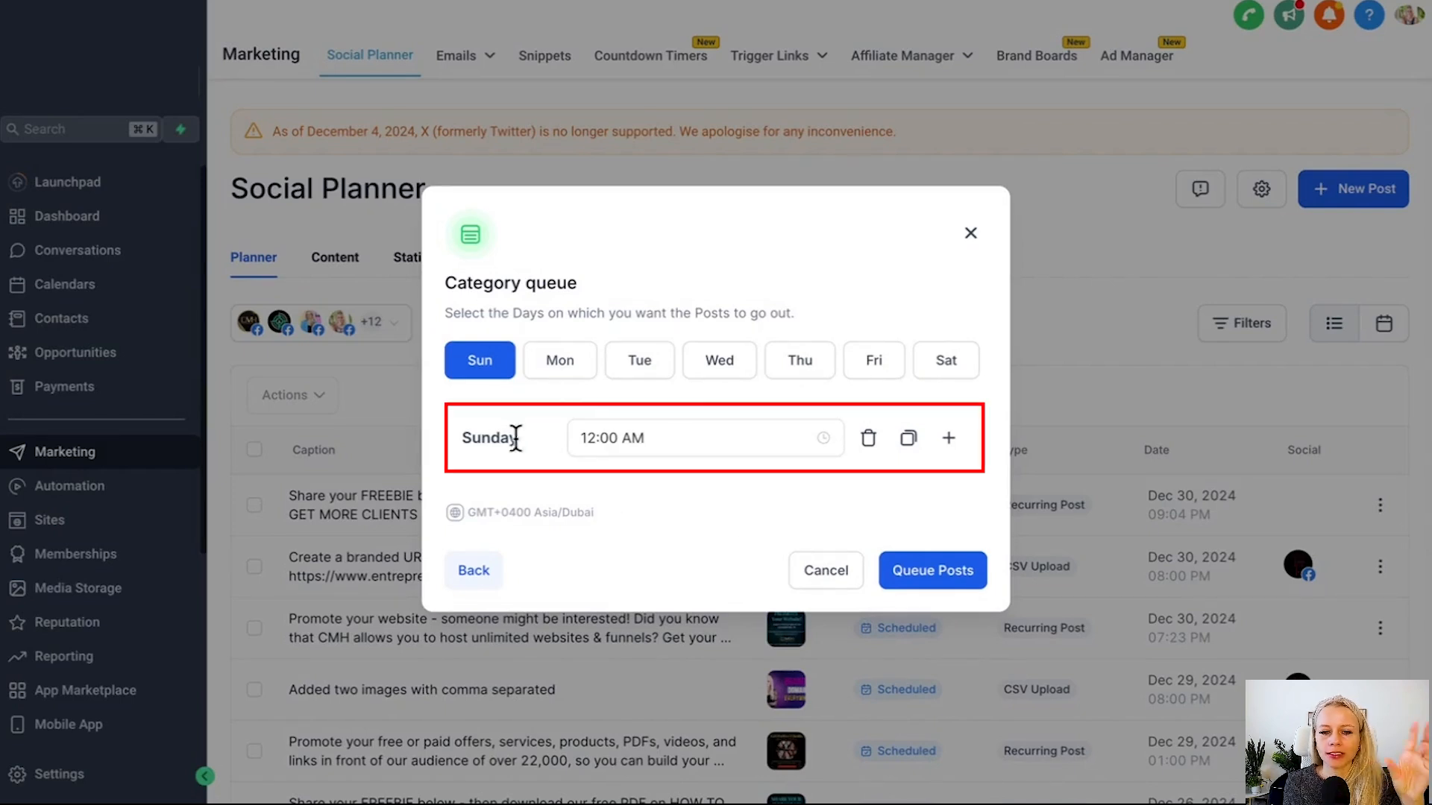
Add Monday, Tuesday and Wednesday as posting days, and remove every day except Monday.
{"action": "left_click", "coordinate": [558, 366]}
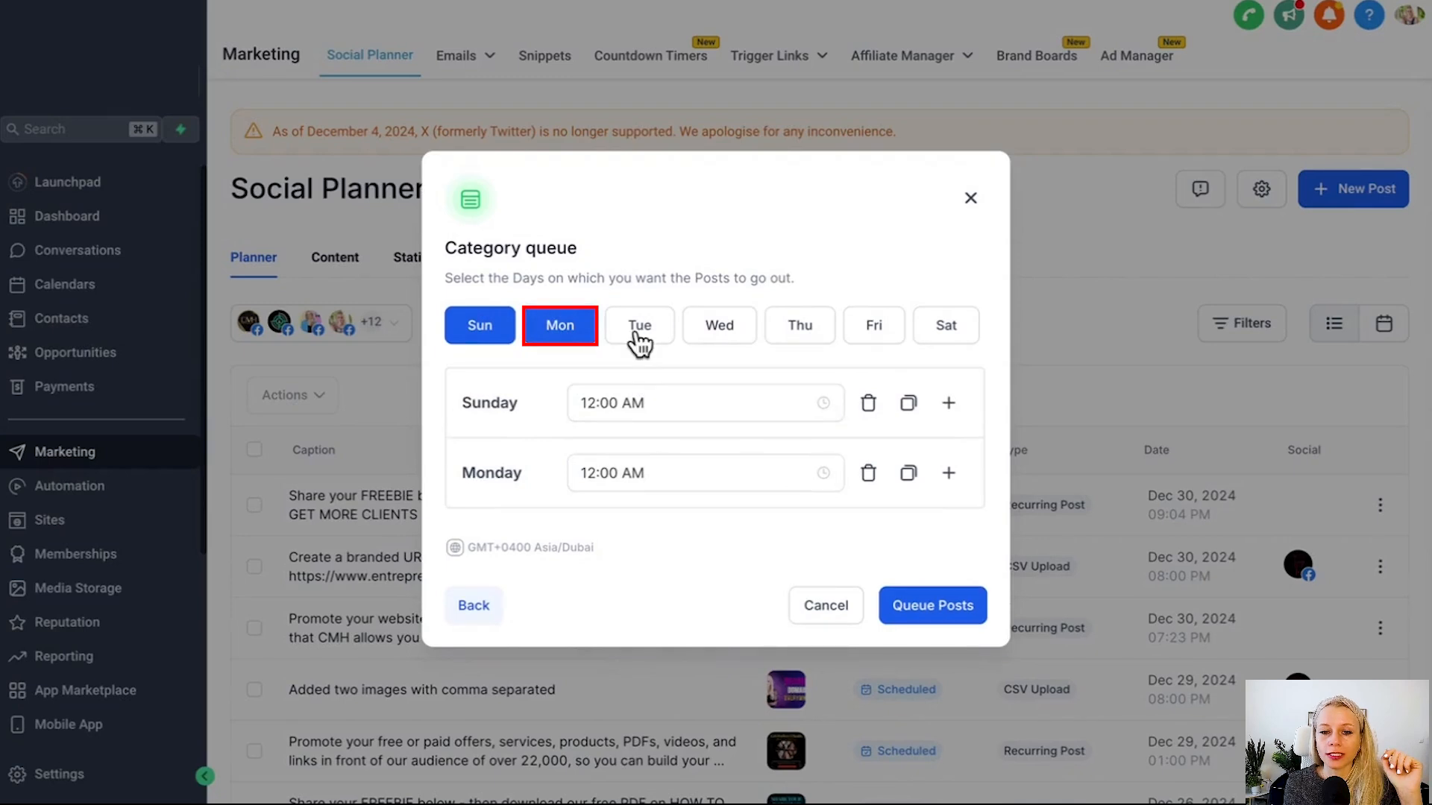
{"action": "left_click", "coordinate": [636, 331]}
{"action": "left_click", "coordinate": [720, 293]}
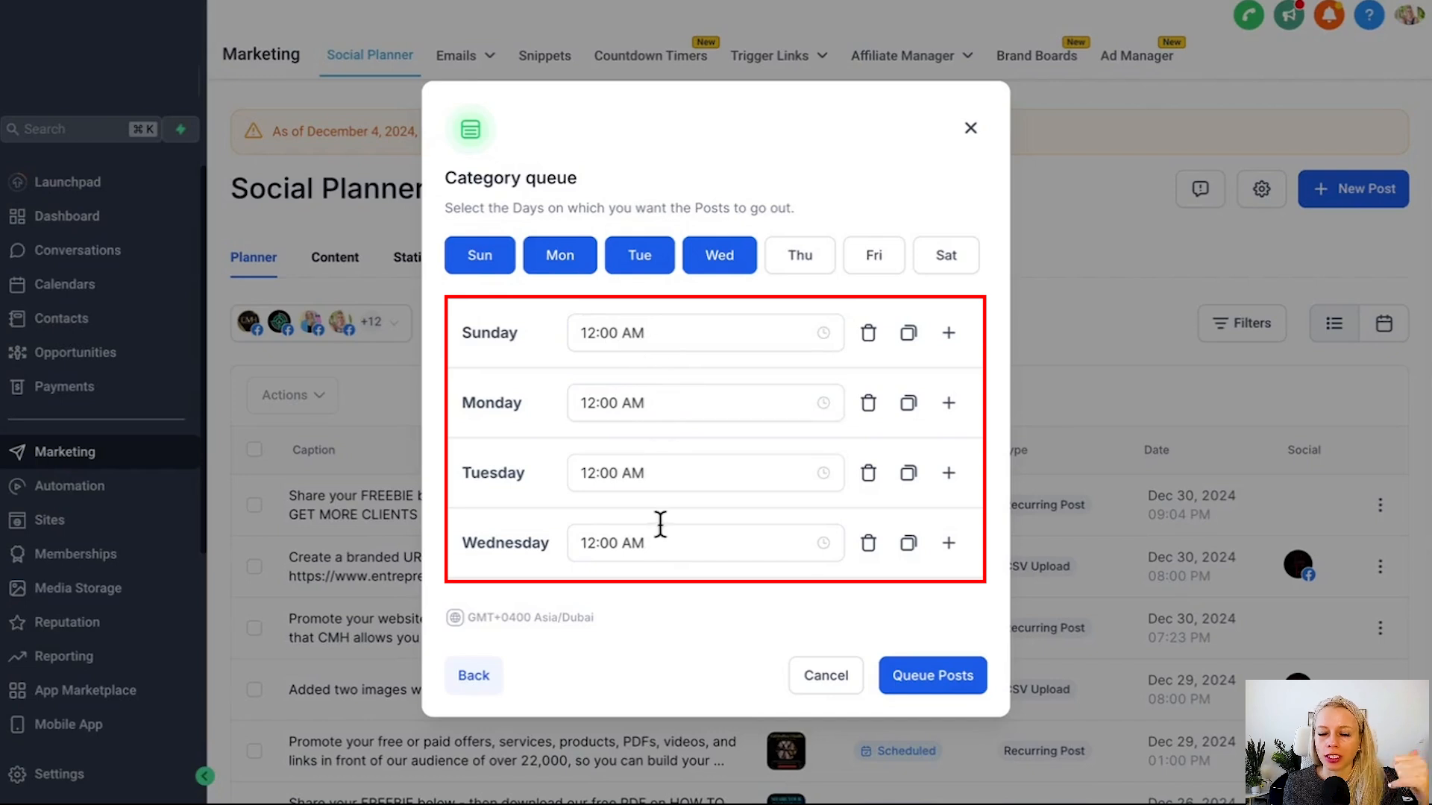
{"action": "left_click", "coordinate": [718, 262]}
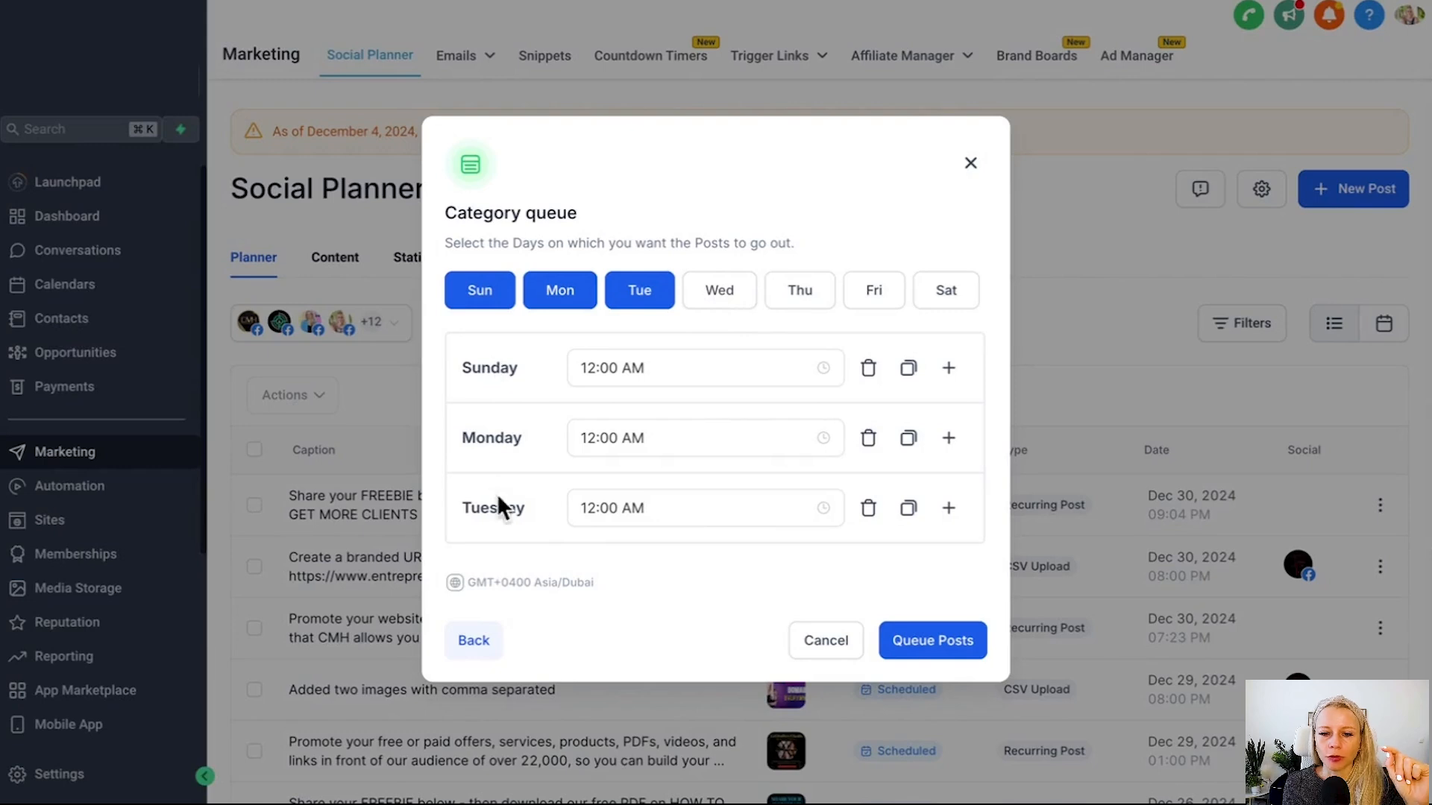
{"action": "left_click", "coordinate": [869, 369]}
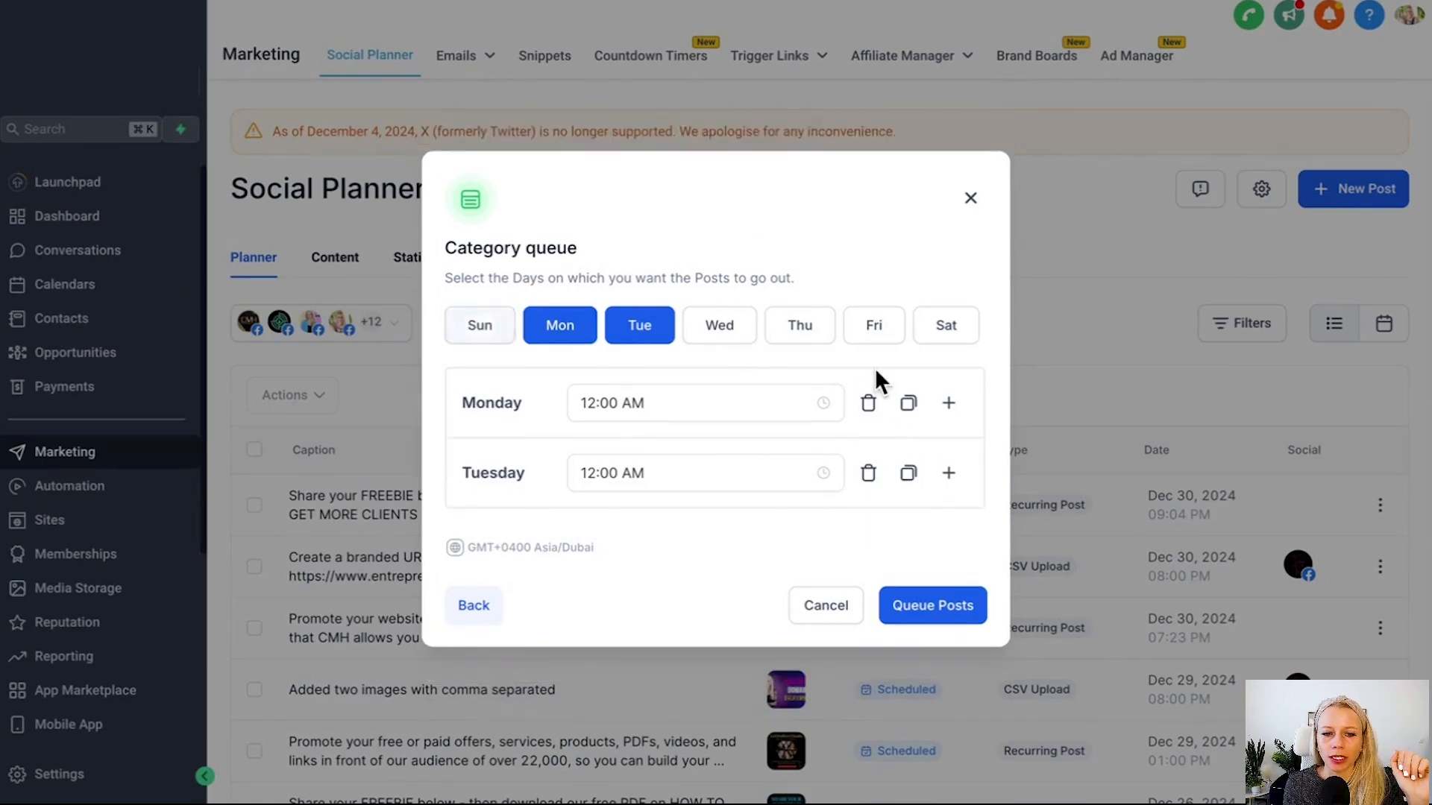
{"action": "left_click", "coordinate": [640, 328]}
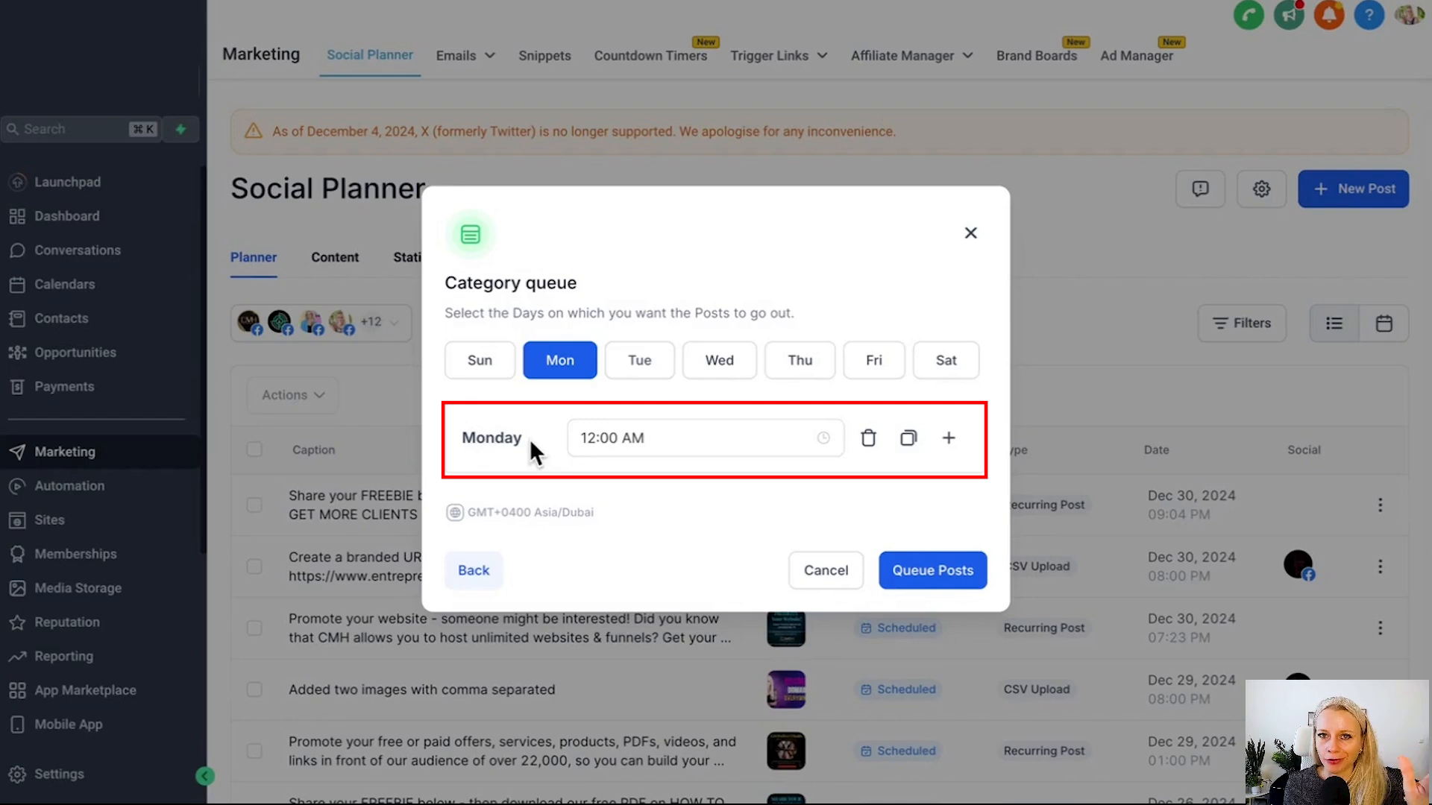
Set Monday's posting time to 10:00 AM and check the queue's time zone.
{"action": "left_click", "coordinate": [597, 438]}
{"action": "key", "text": "BackSpace"}
{"action": "type", "text": "0"}
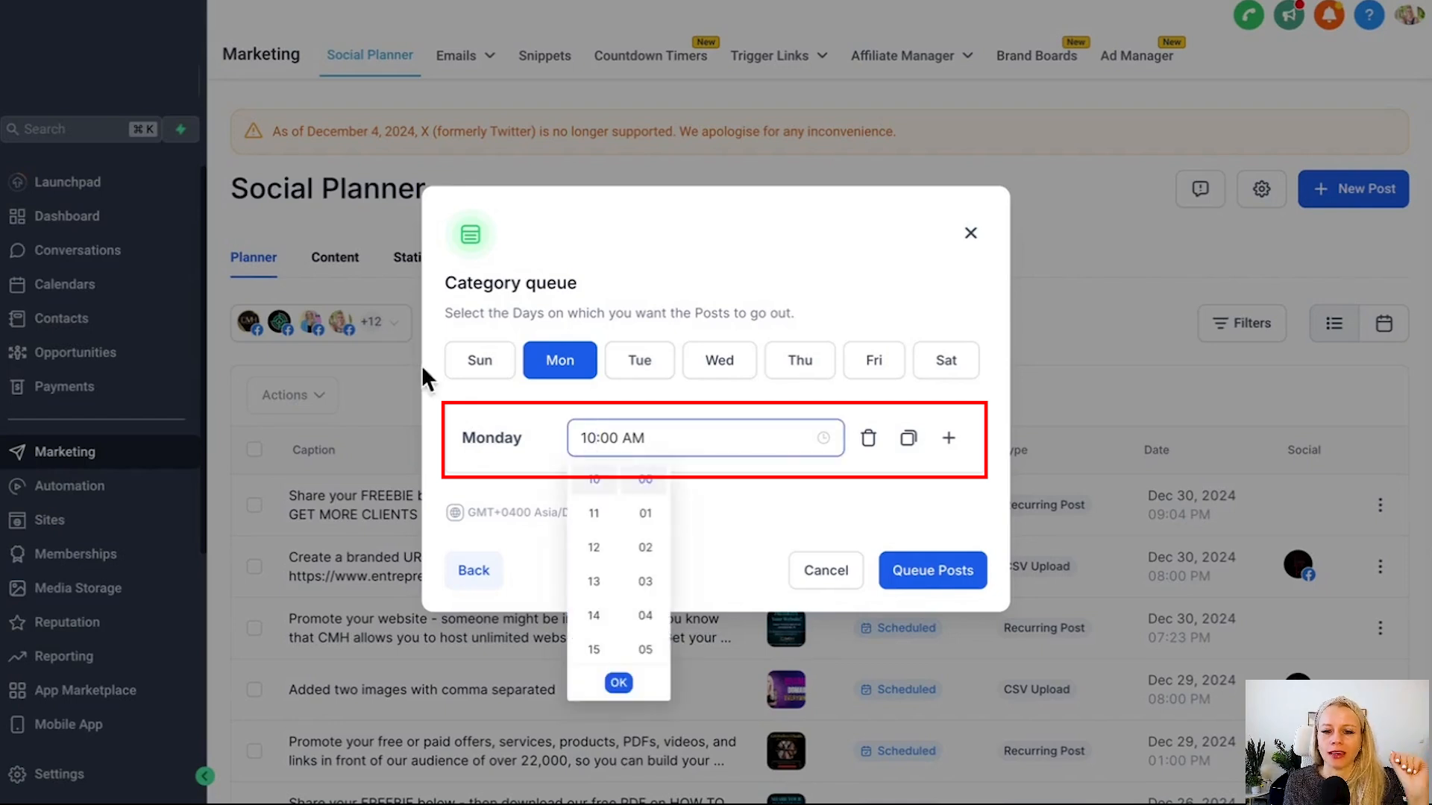
{"action": "left_click", "coordinate": [722, 478]}
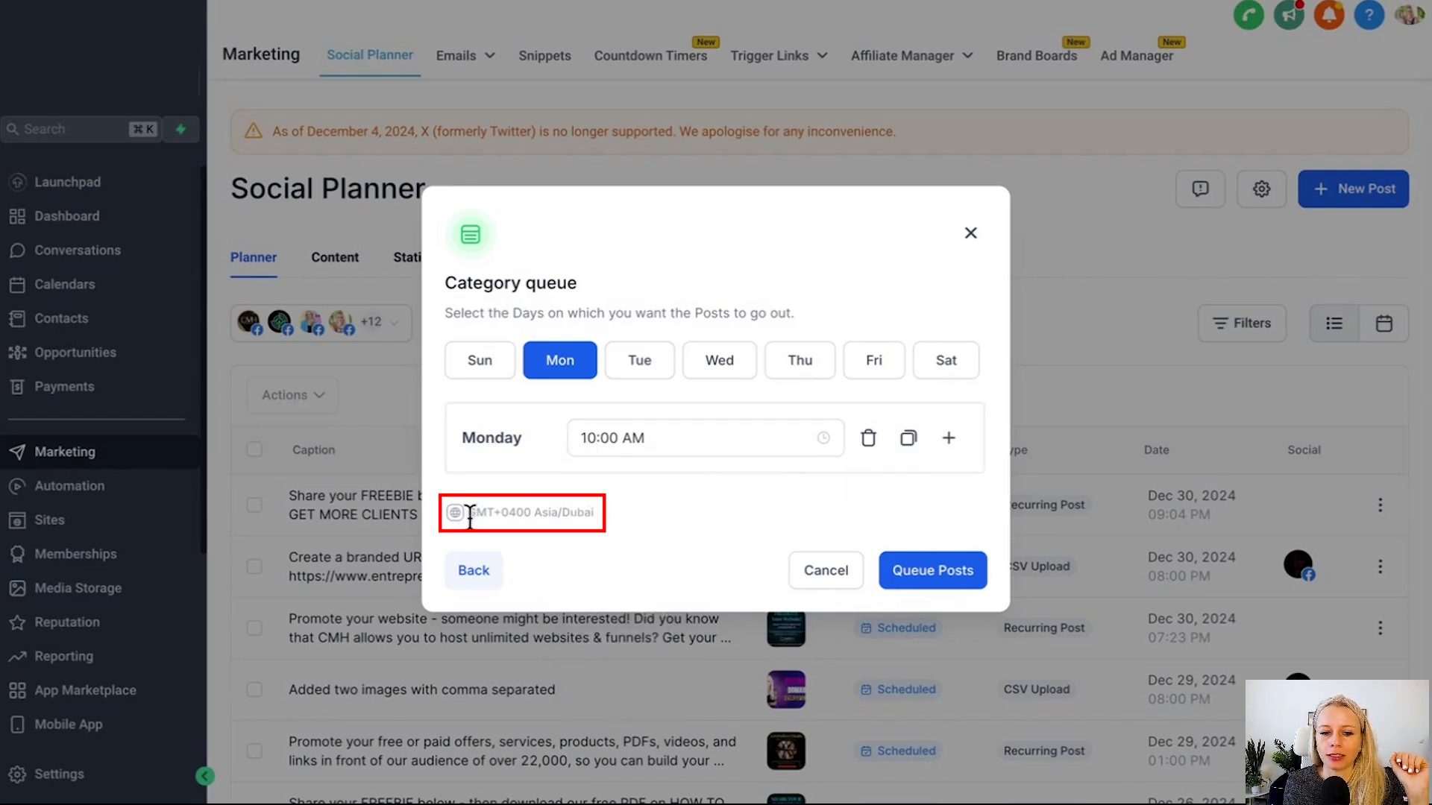
{"action": "left_click_drag", "start_coordinate": [470, 516], "coordinate": [582, 516]}
{"action": "left_click", "coordinate": [606, 516]}
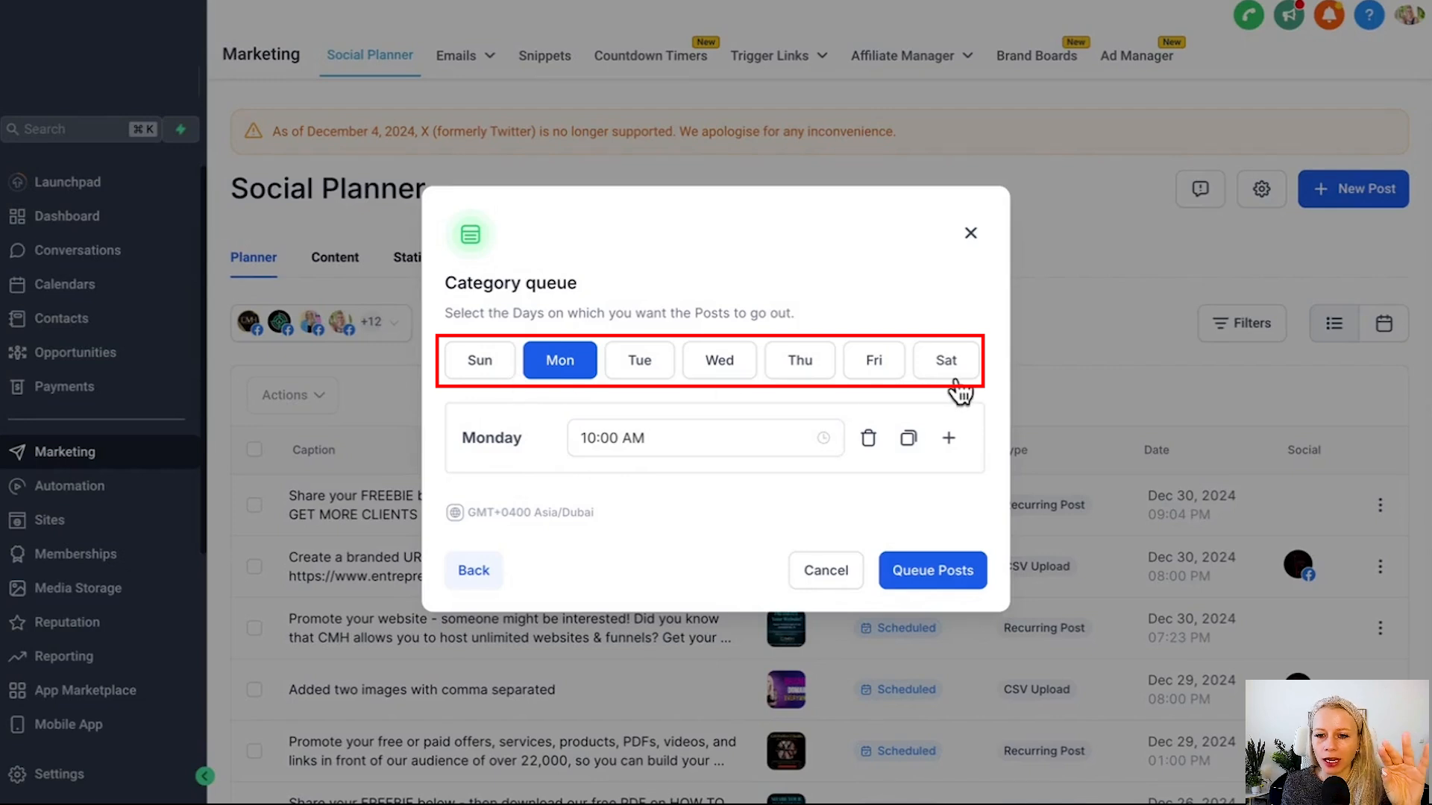
Copy Monday's posting time to Sunday, Tuesday, Wednesday, Thursday and Saturday, and queue the posts.
{"action": "left_click", "coordinate": [908, 438]}
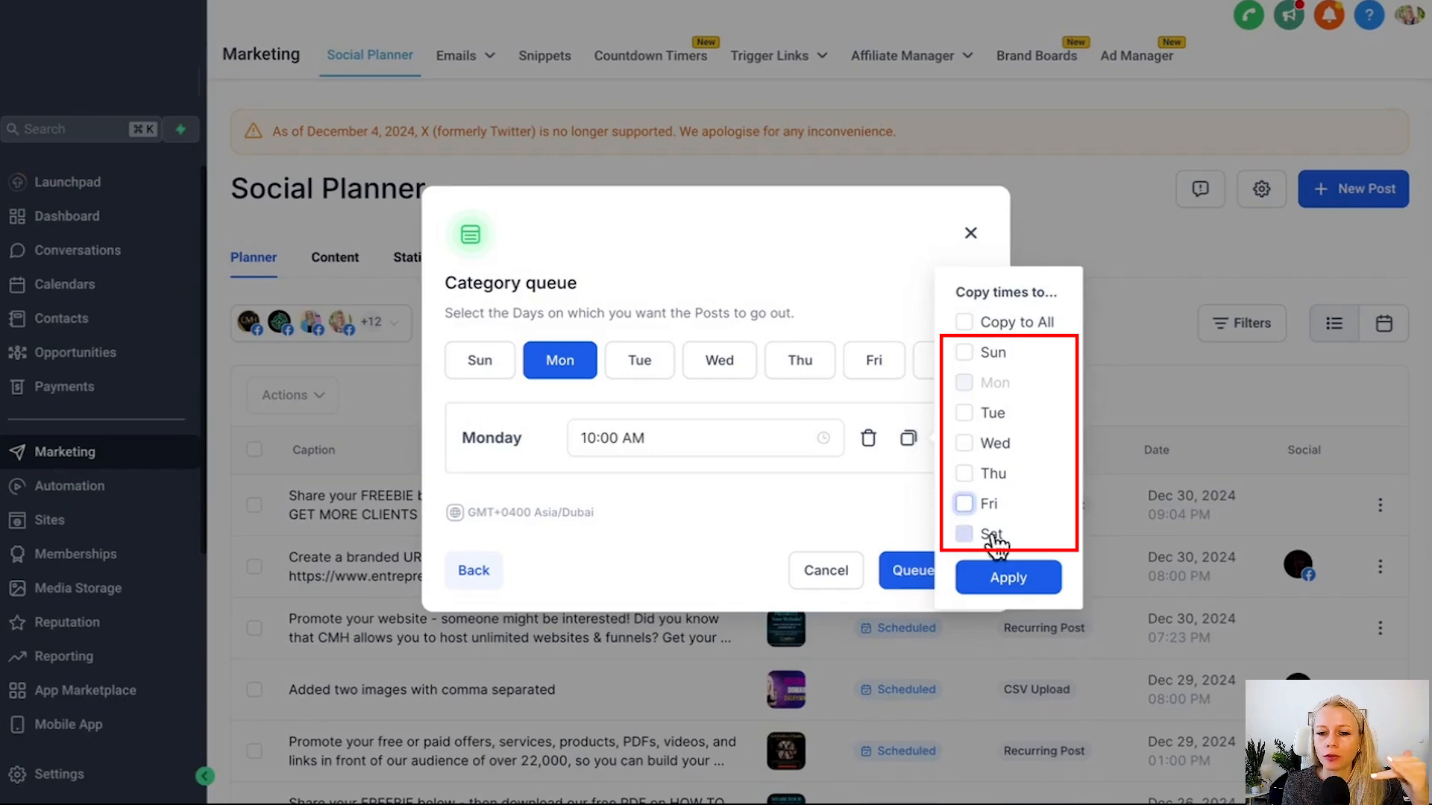
{"action": "left_click", "coordinate": [964, 352]}
{"action": "left_click", "coordinate": [964, 412]}
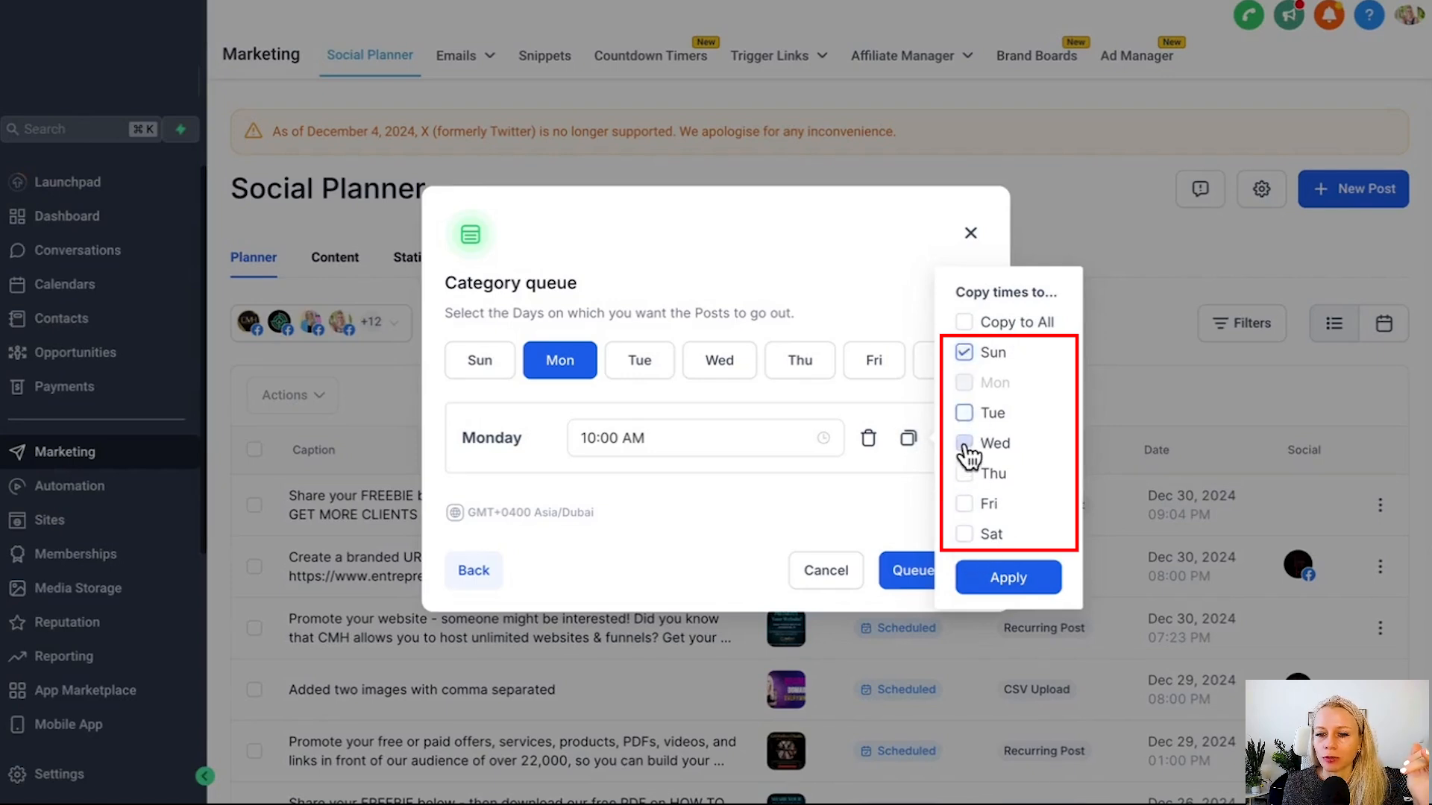
{"action": "left_click", "coordinate": [963, 443]}
{"action": "left_click", "coordinate": [964, 473]}
{"action": "left_click", "coordinate": [964, 534]}
{"action": "left_click", "coordinate": [992, 582]}
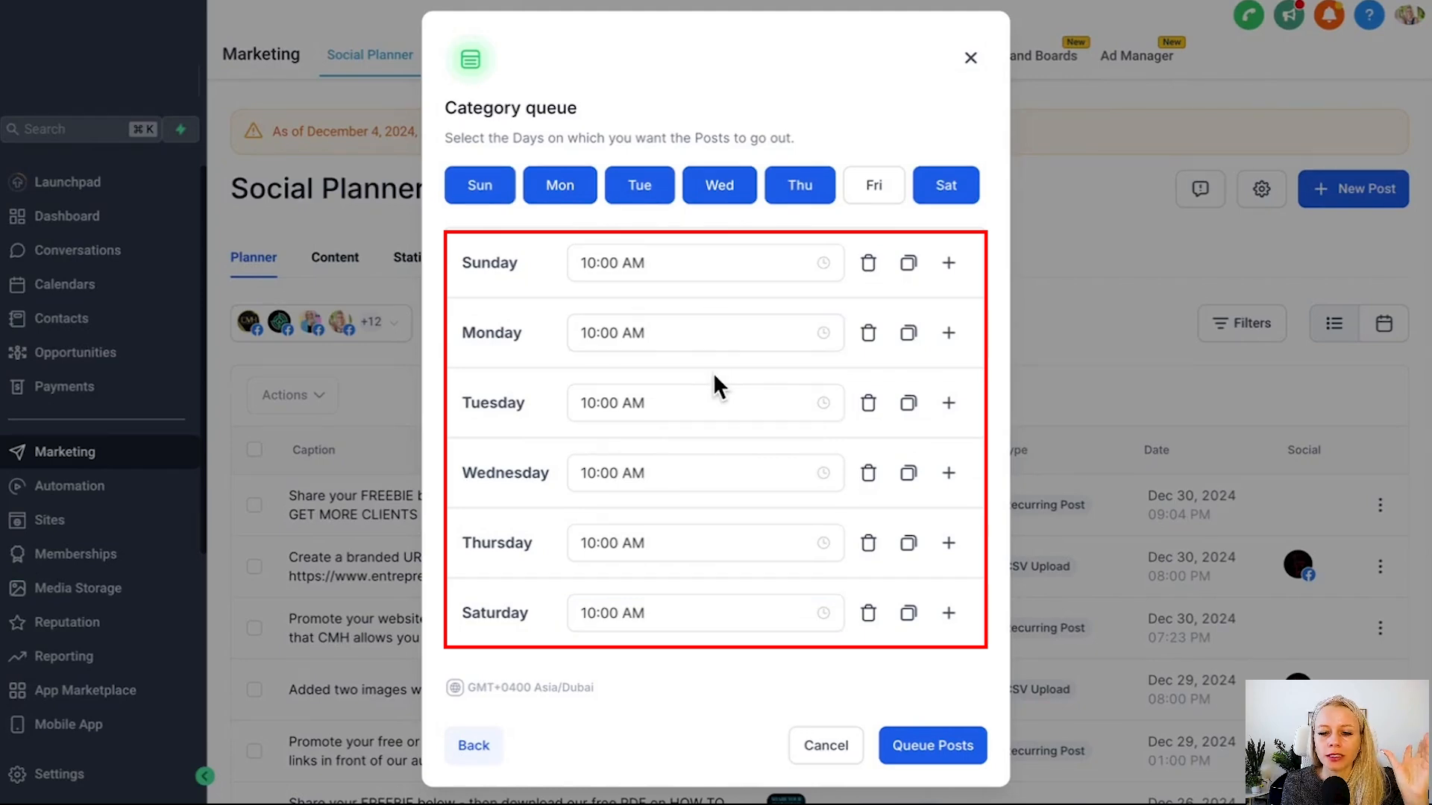
{"action": "left_click", "coordinate": [947, 748]}
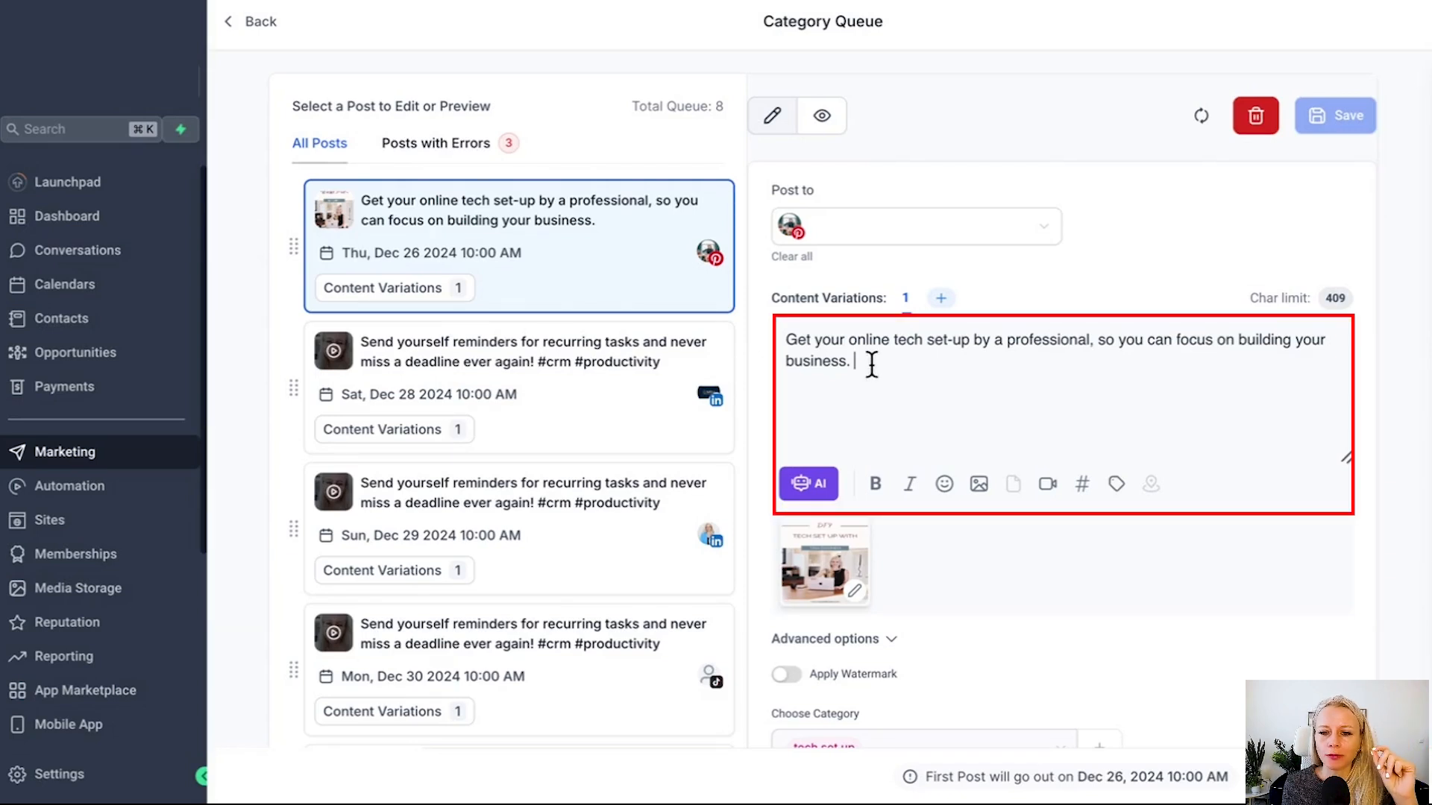
Append "Add new caption" to the first queued post's text and make the added words bold.
{"action": "type", "text": "Add new caption"}
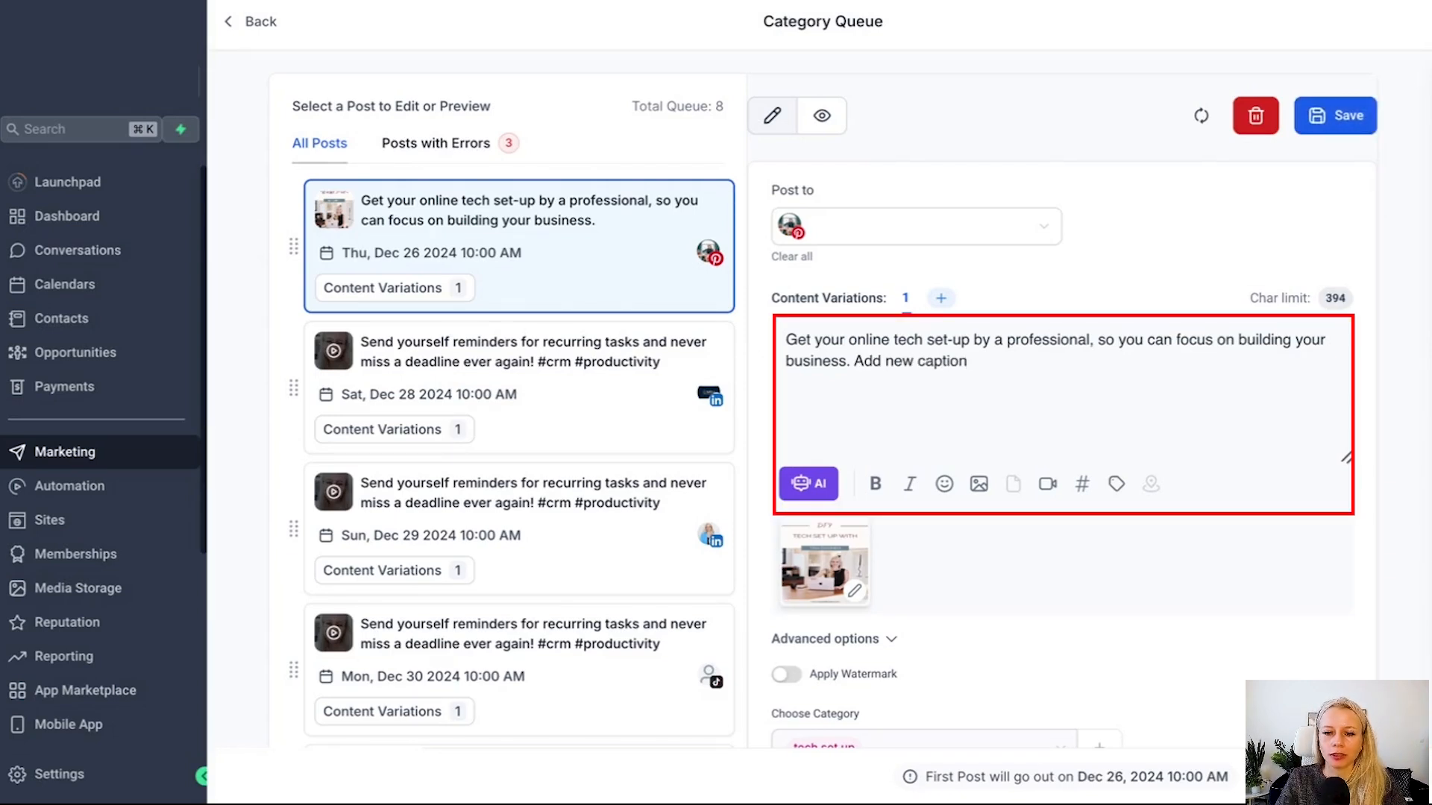
{"action": "scroll", "coordinate": [923, 518], "scroll_direction": "down", "scroll_amount": 2}
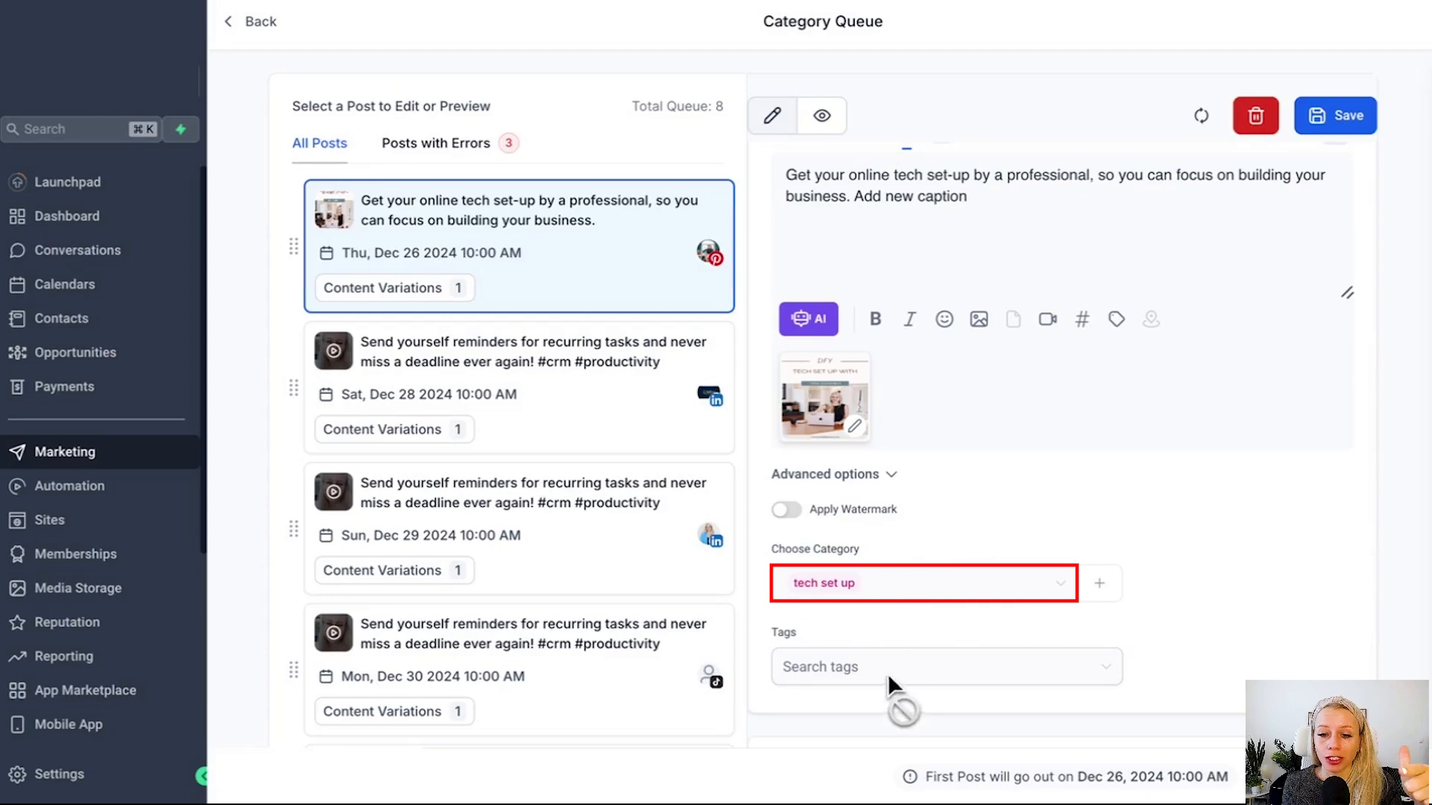
{"action": "scroll", "coordinate": [887, 673], "scroll_direction": "down", "scroll_amount": 2}
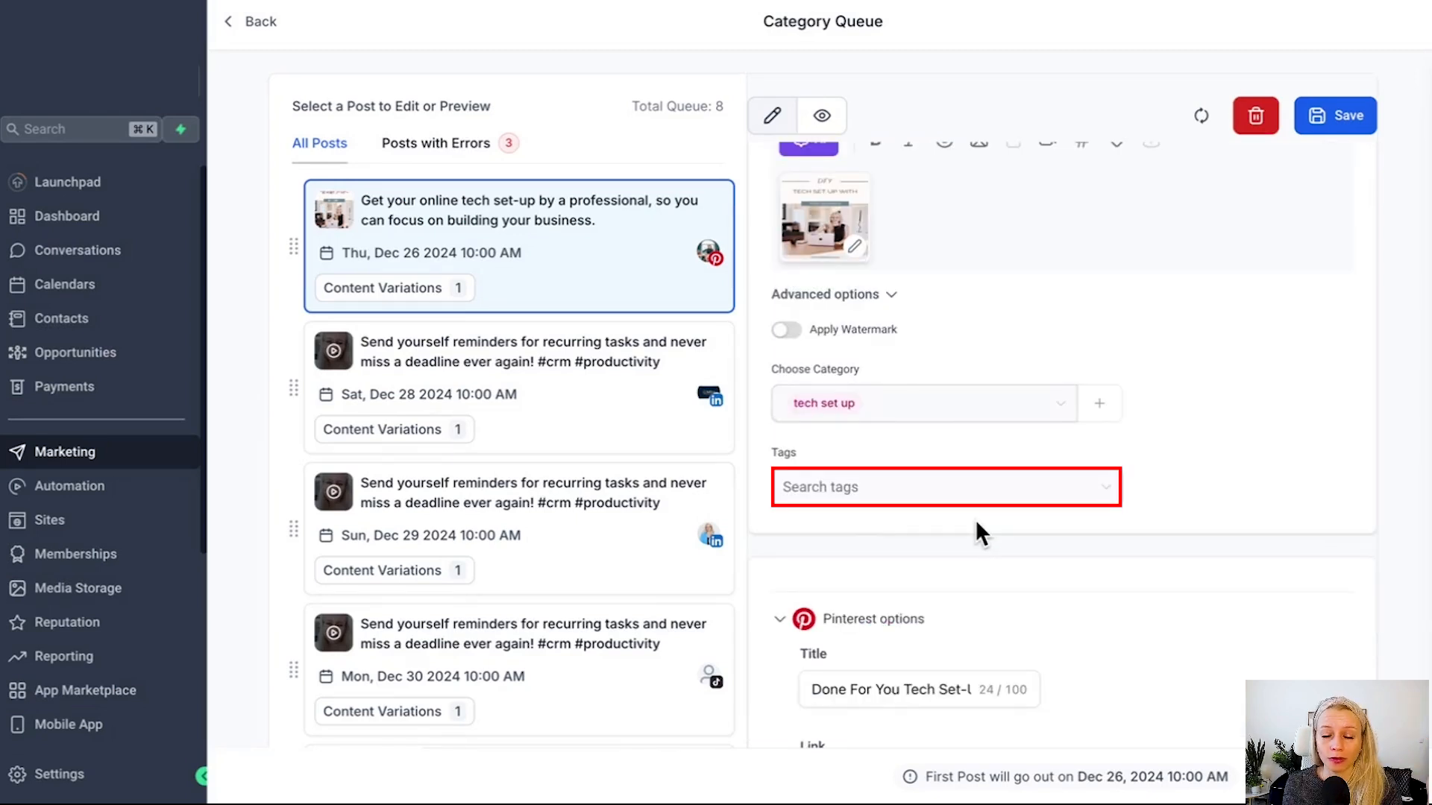
{"action": "scroll", "coordinate": [975, 519], "scroll_direction": "up", "scroll_amount": 4}
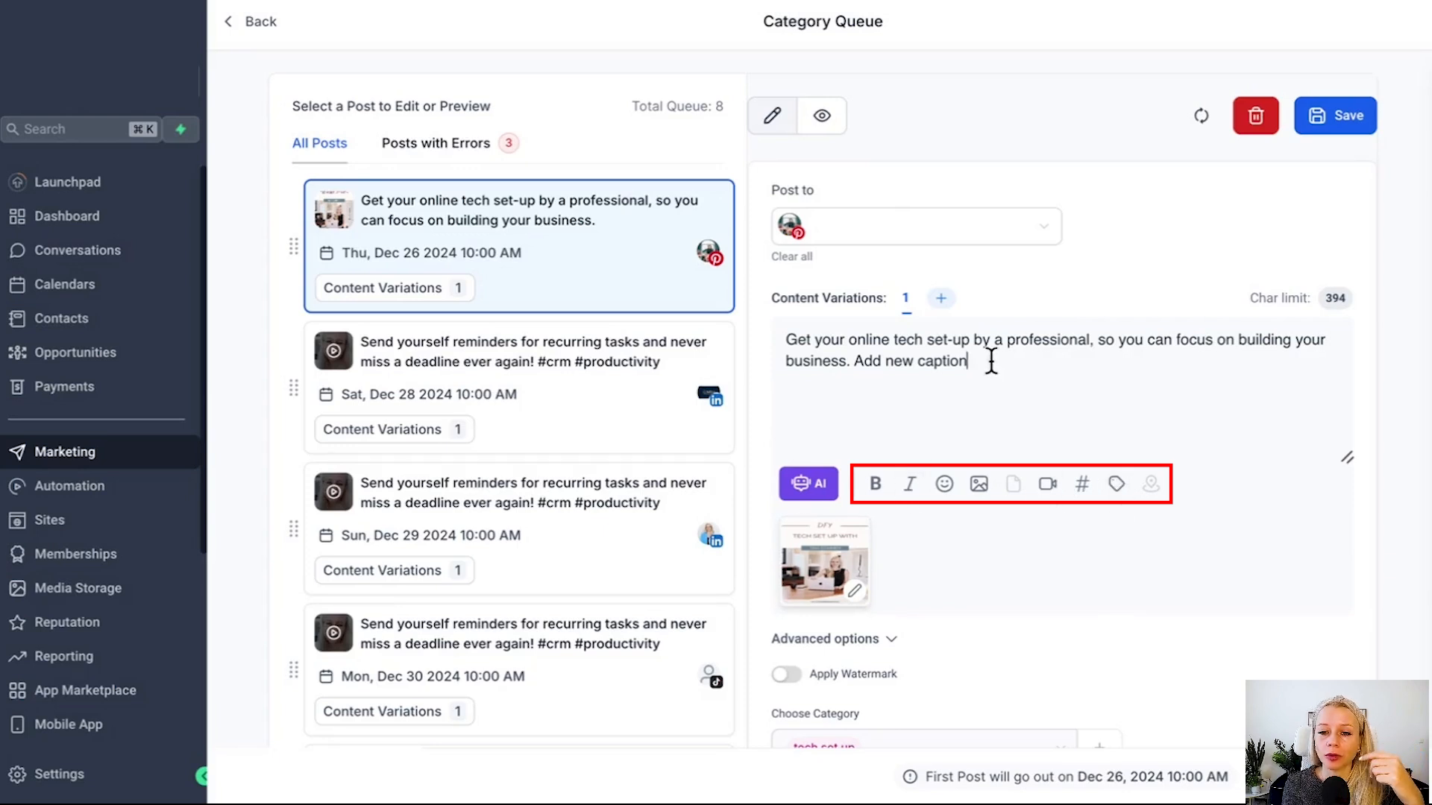
{"action": "left_click_drag", "start_coordinate": [983, 361], "coordinate": [855, 361]}
{"action": "left_click", "coordinate": [874, 492]}
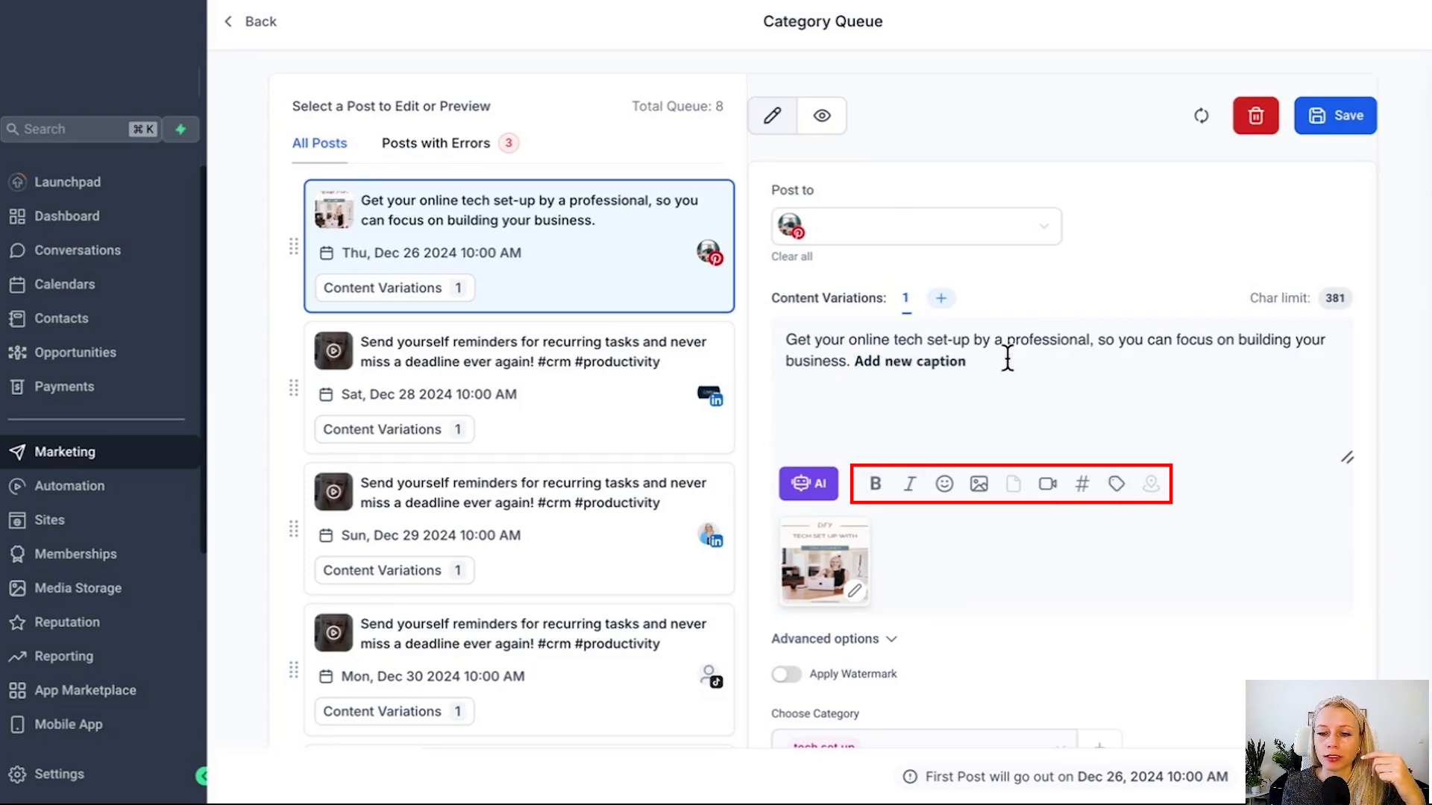
Review the first queued post's Pinterest title and link, and look through its available boards.
{"action": "scroll", "coordinate": [1086, 424], "scroll_direction": "down", "scroll_amount": 7}
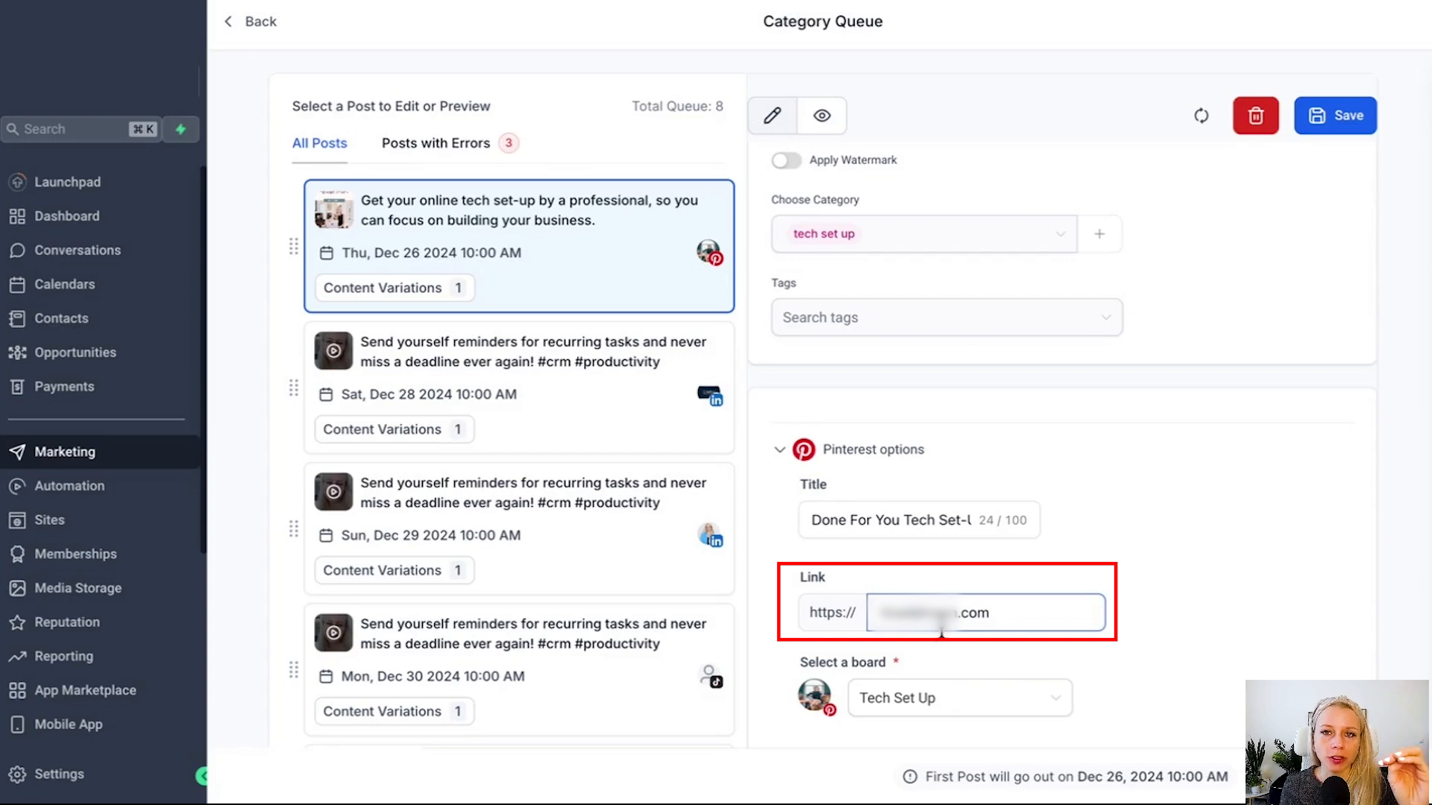
{"action": "left_click", "coordinate": [1059, 701]}
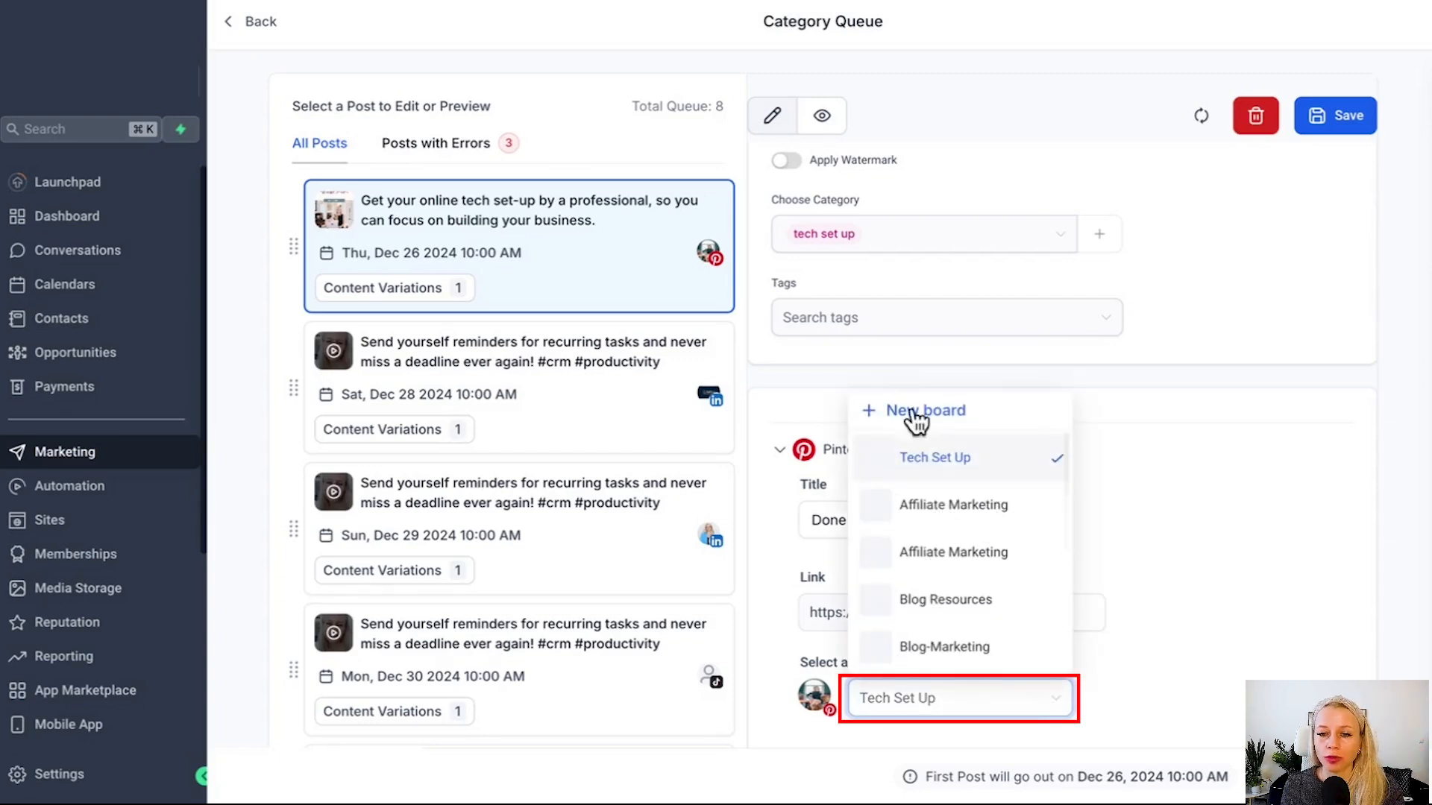
{"action": "left_click", "coordinate": [1157, 534]}
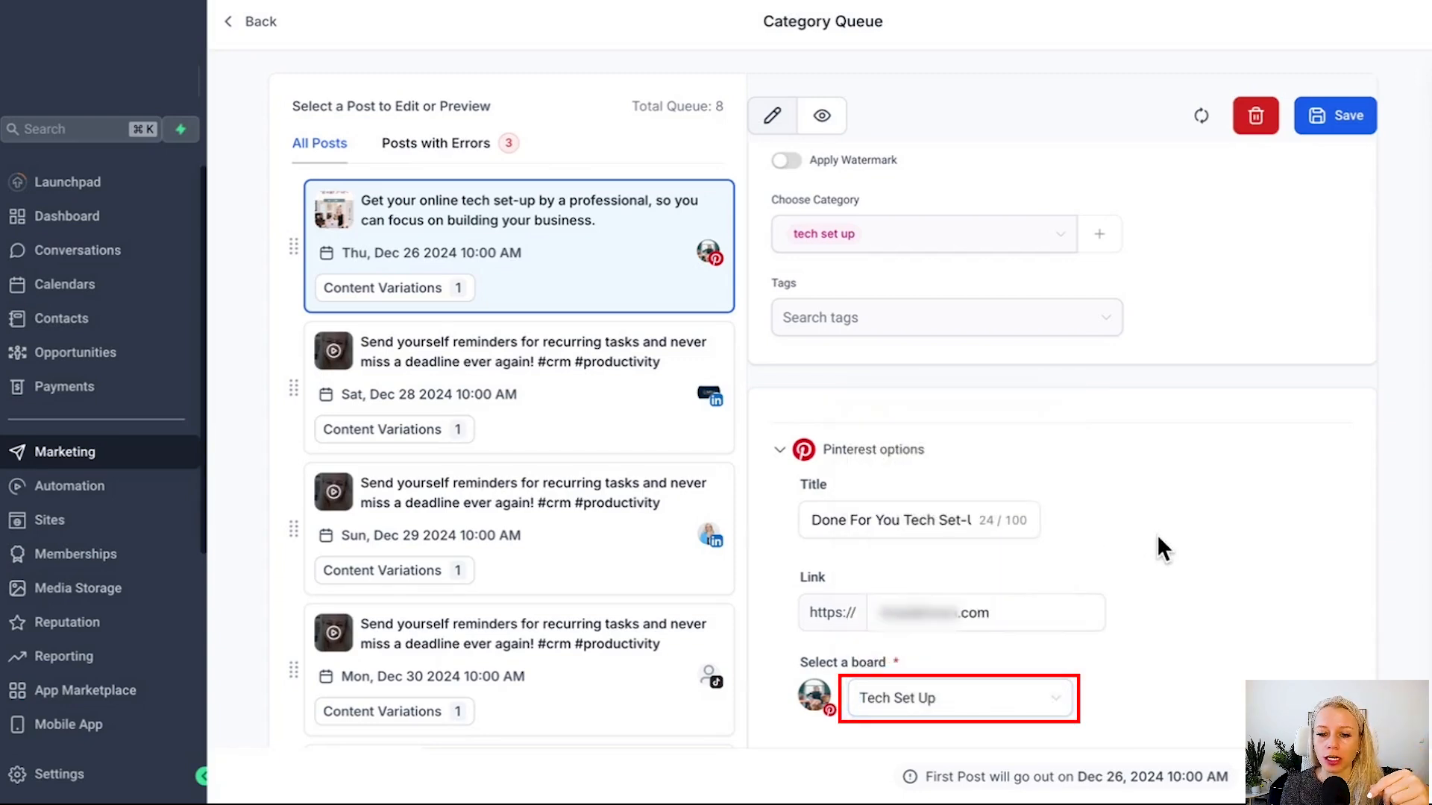
Preview the first queued Pinterest post and the LinkedIn post scheduled for Sat, Dec 28 2024.
{"action": "left_click", "coordinate": [822, 116]}
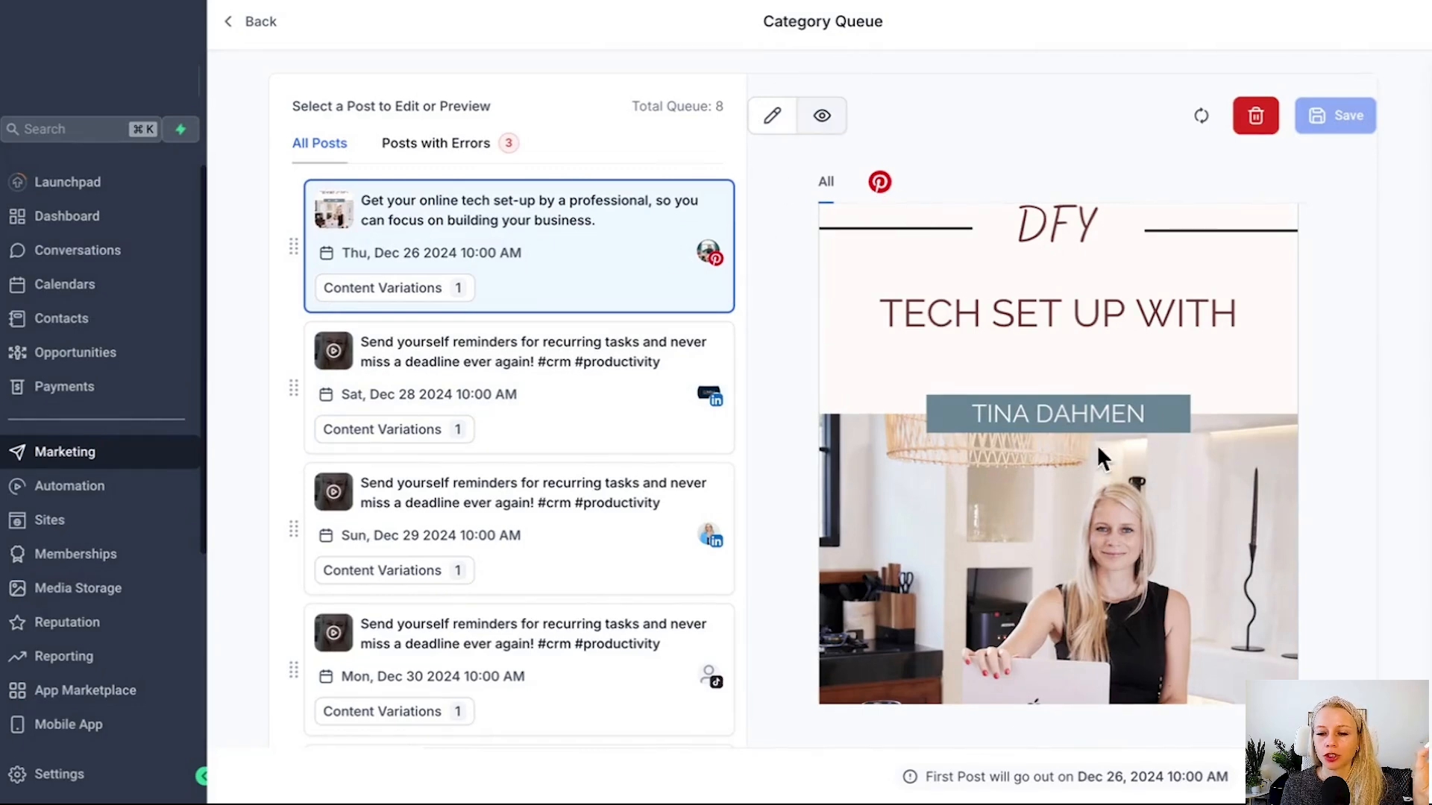
{"action": "scroll", "coordinate": [1066, 639], "scroll_direction": "down", "scroll_amount": 4}
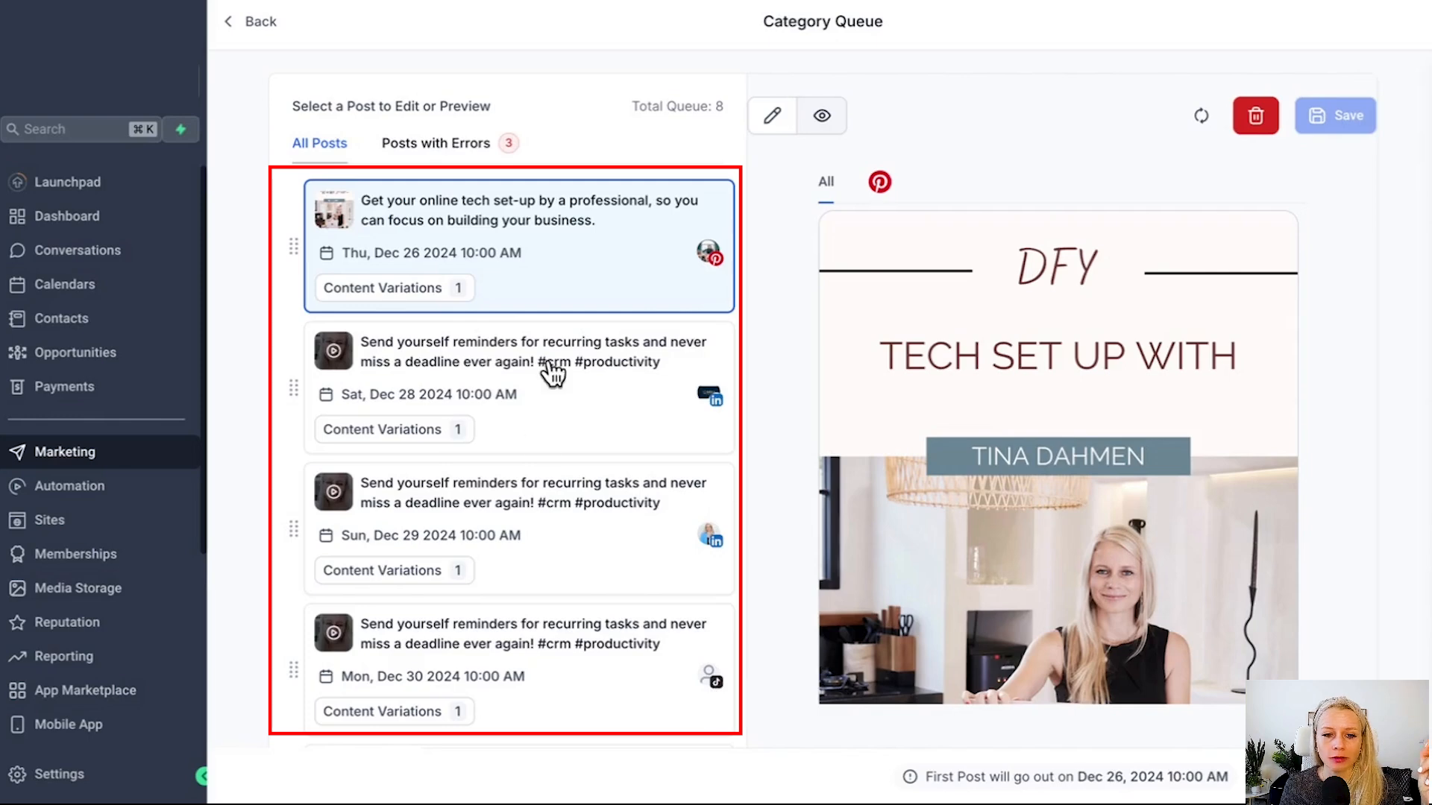
{"action": "left_click", "coordinate": [543, 401]}
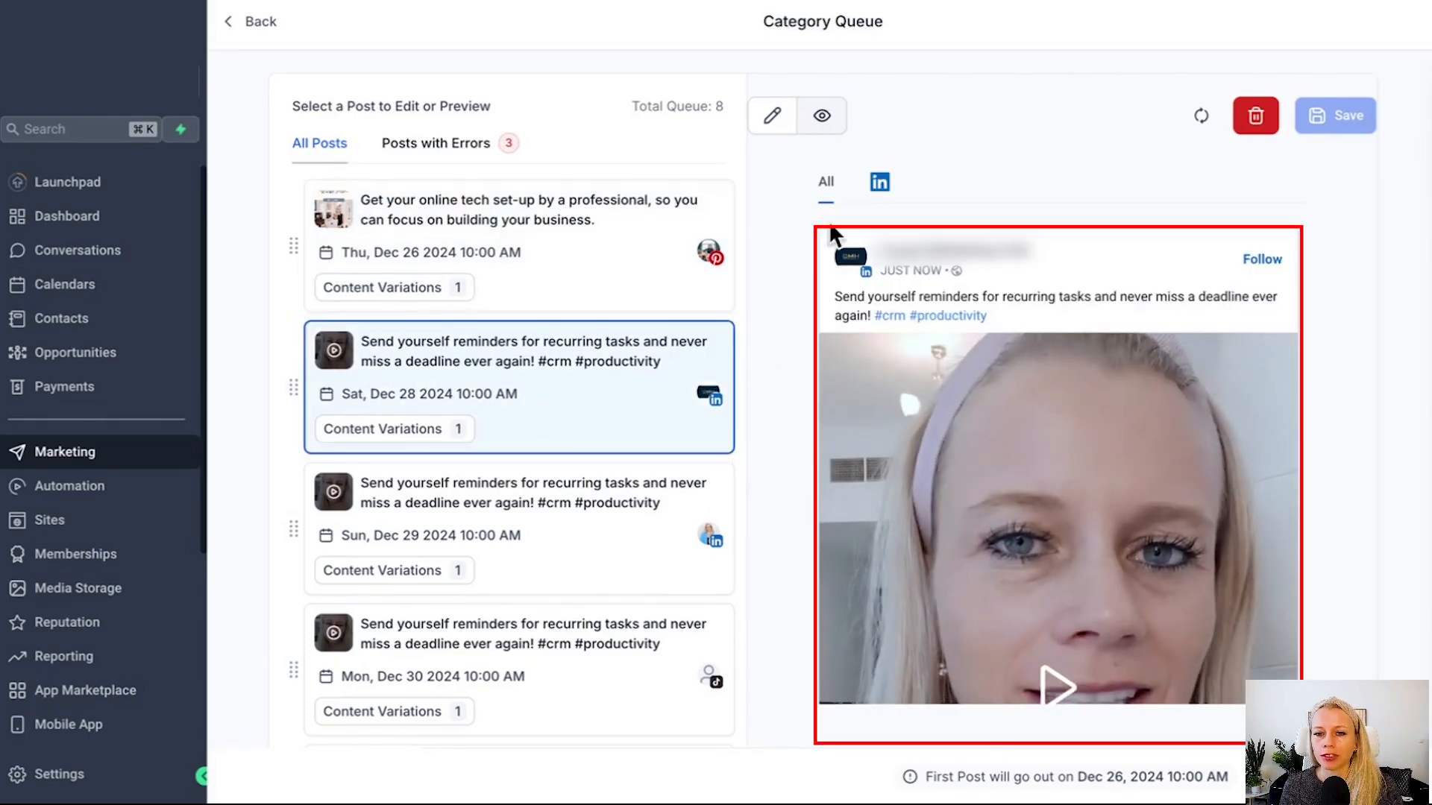
{"action": "scroll", "coordinate": [947, 470], "scroll_direction": "down", "scroll_amount": 2}
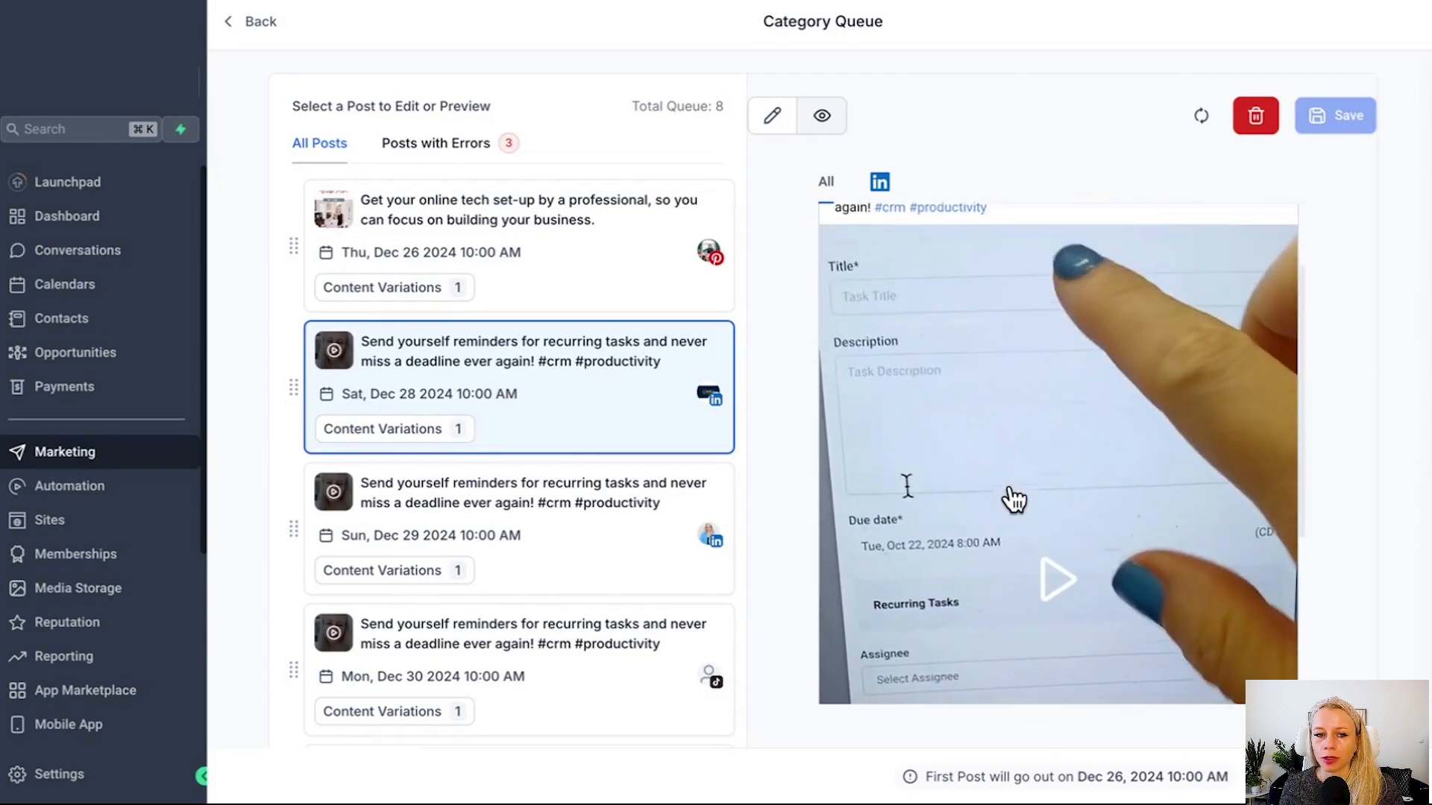
{"action": "scroll", "coordinate": [1014, 500], "scroll_direction": "up", "scroll_amount": 2}
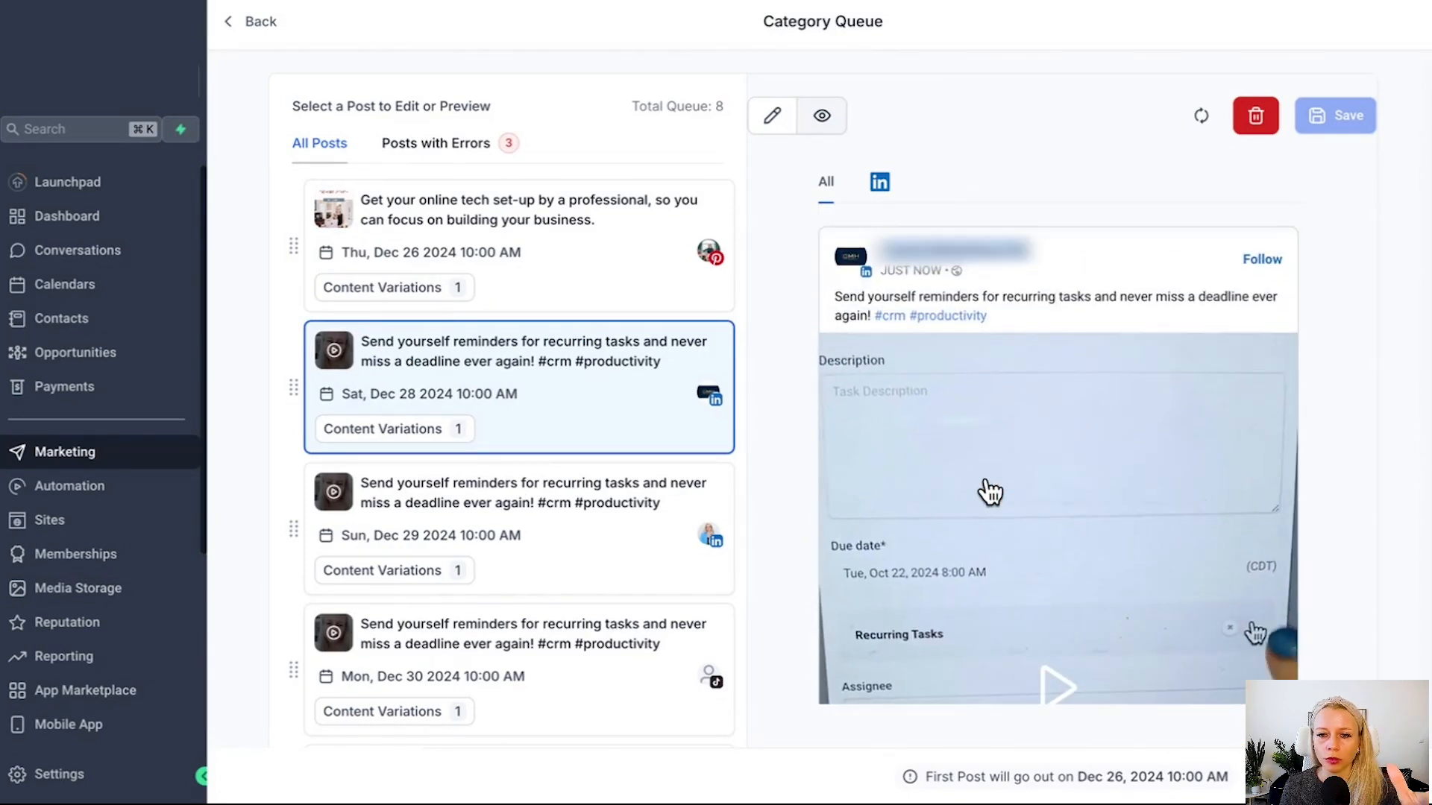
Open the December 28 LinkedIn post for editing and review its advanced options, category and tags.
{"action": "left_click", "coordinate": [774, 120]}
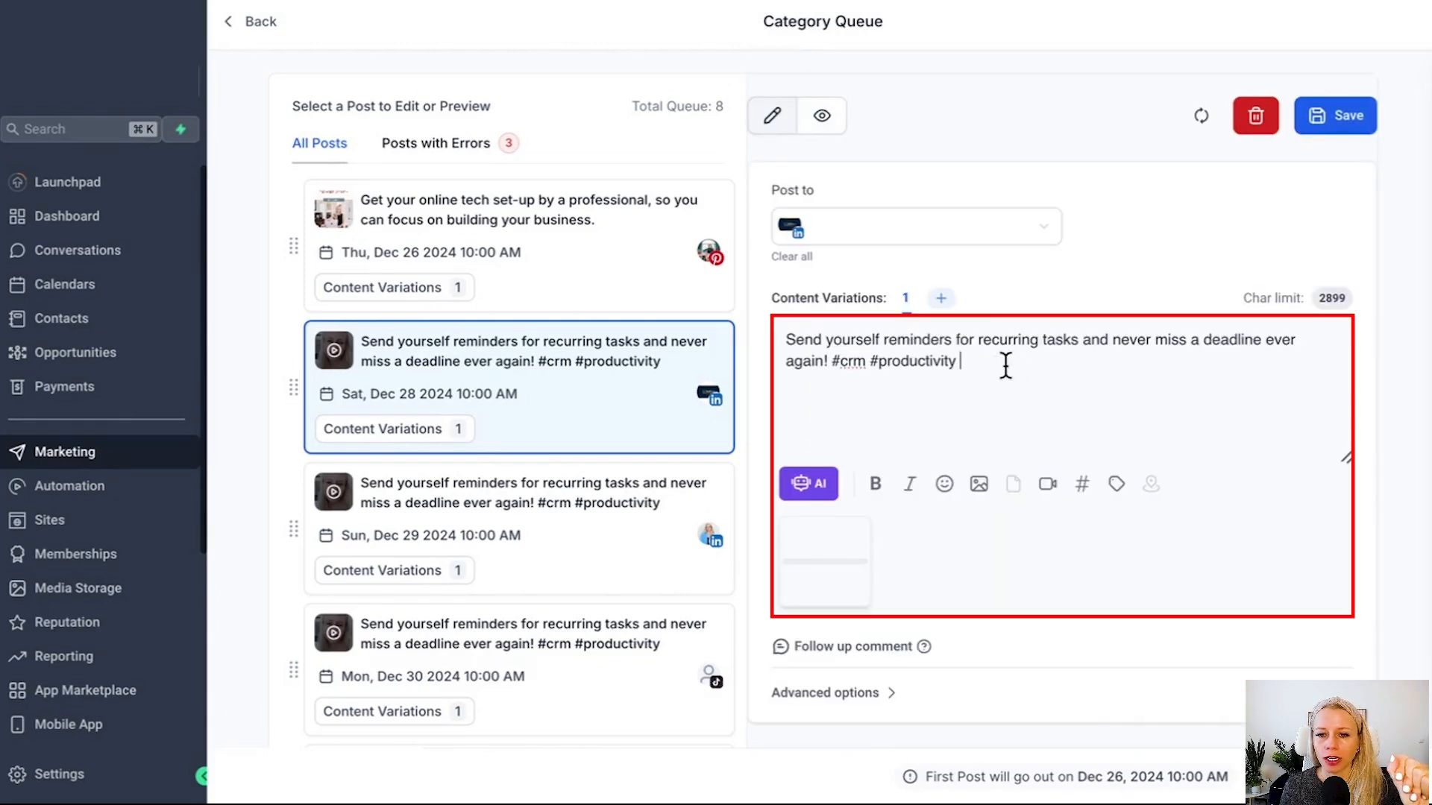
{"action": "left_click", "coordinate": [825, 693]}
{"action": "scroll", "coordinate": [889, 716], "scroll_direction": "down", "scroll_amount": 2}
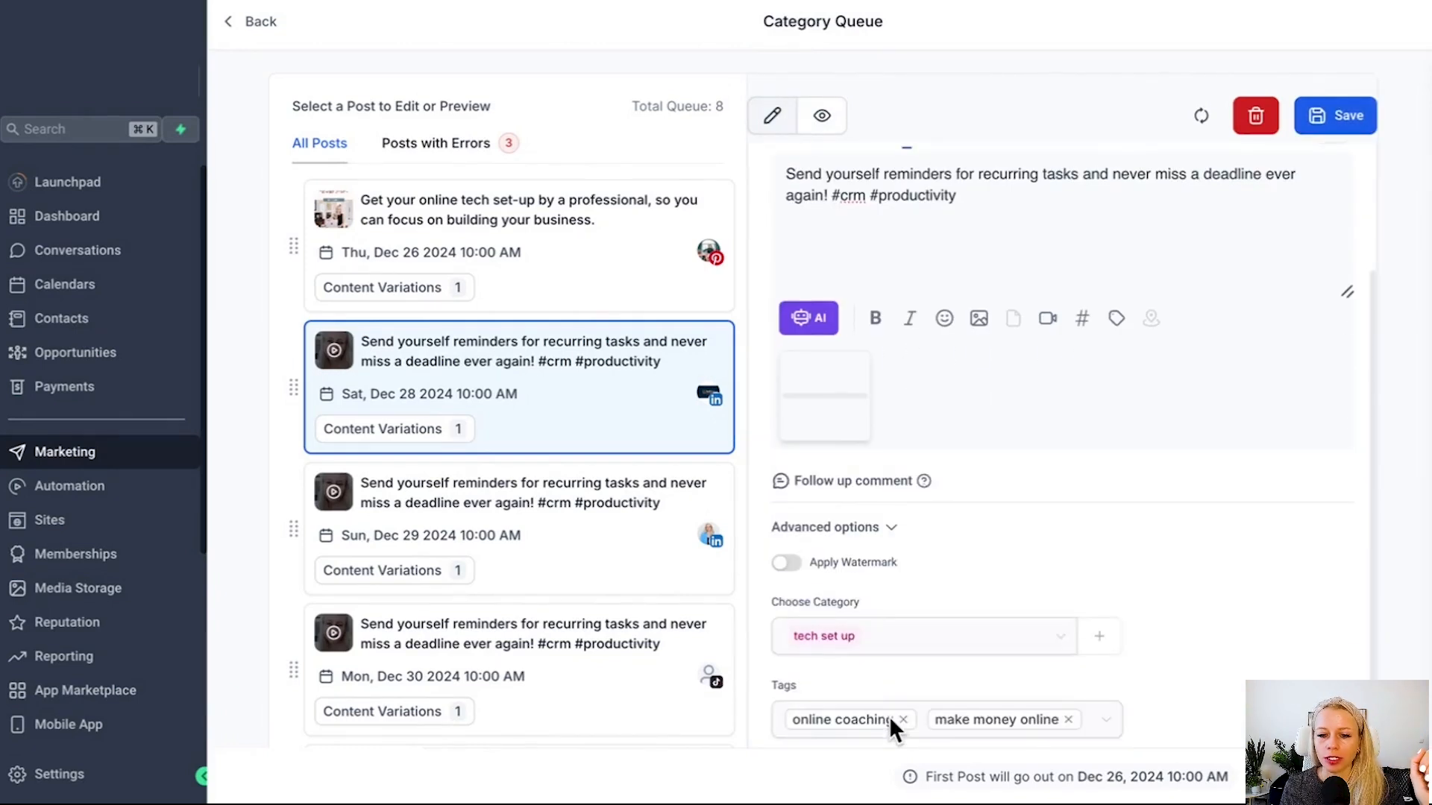
{"action": "scroll", "coordinate": [920, 562], "scroll_direction": "down", "scroll_amount": 1}
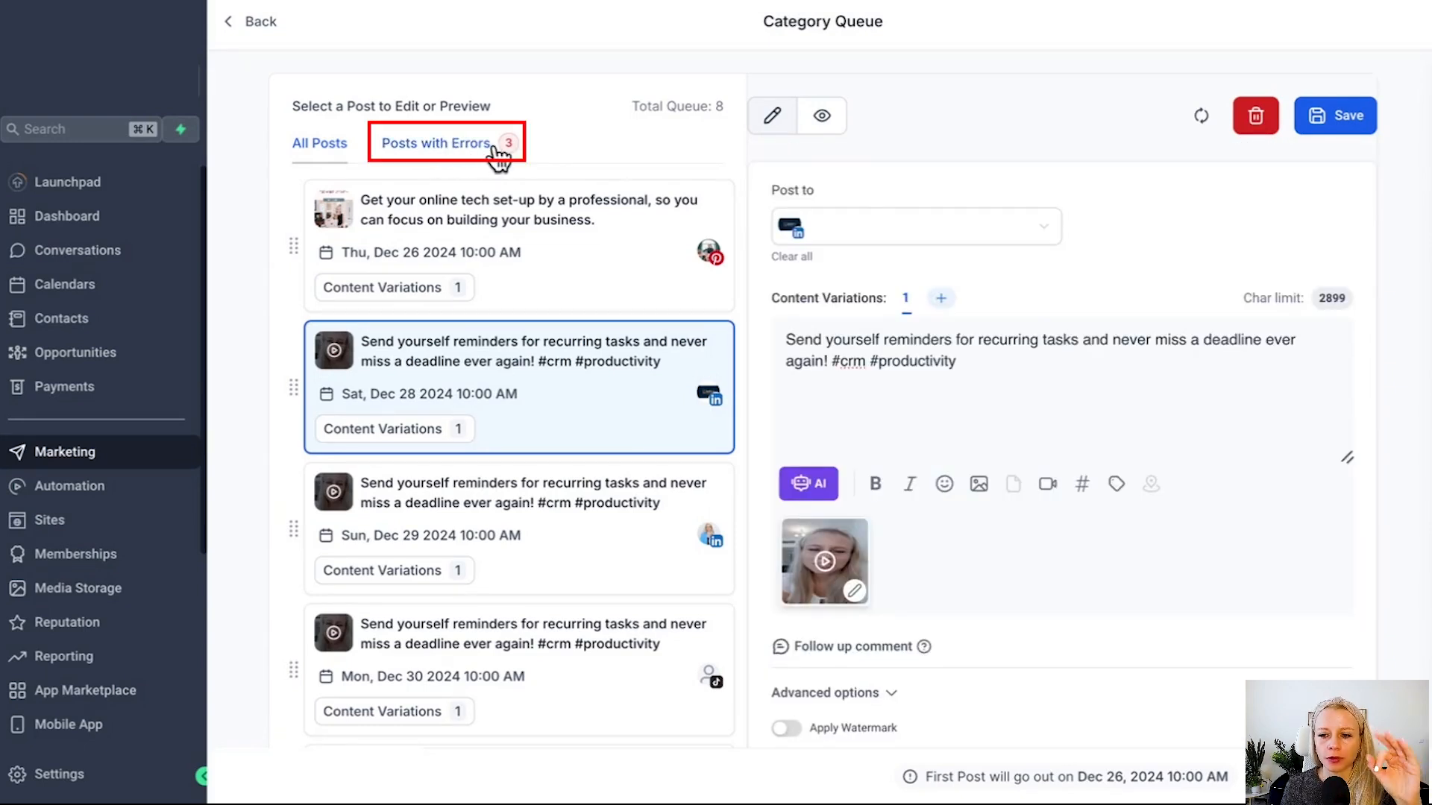
List the queued posts with errors and read the error and the social account setting of the first one.
{"action": "left_click", "coordinate": [403, 143]}
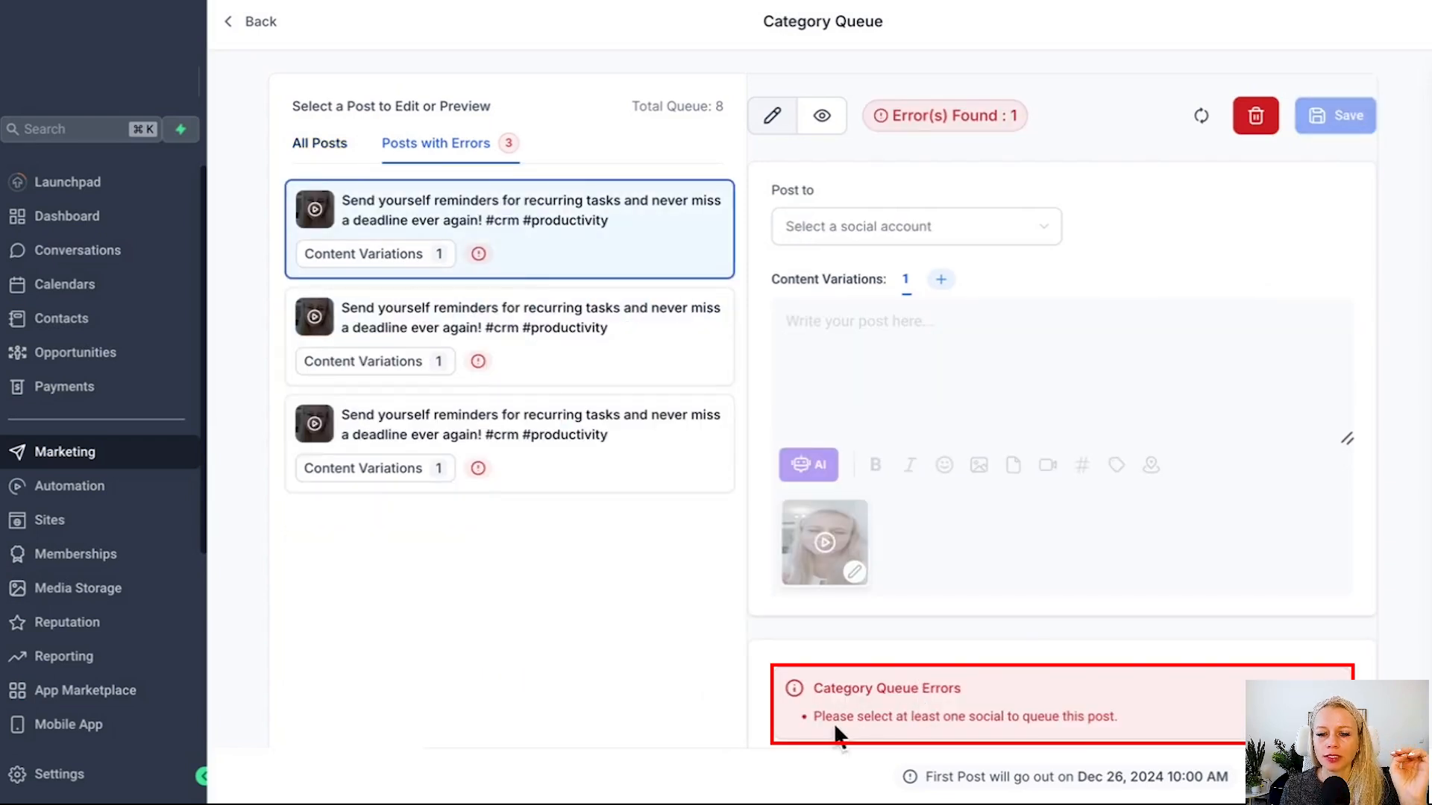
{"action": "left_click_drag", "start_coordinate": [821, 716], "coordinate": [1101, 719]}
{"action": "left_click", "coordinate": [773, 205]}
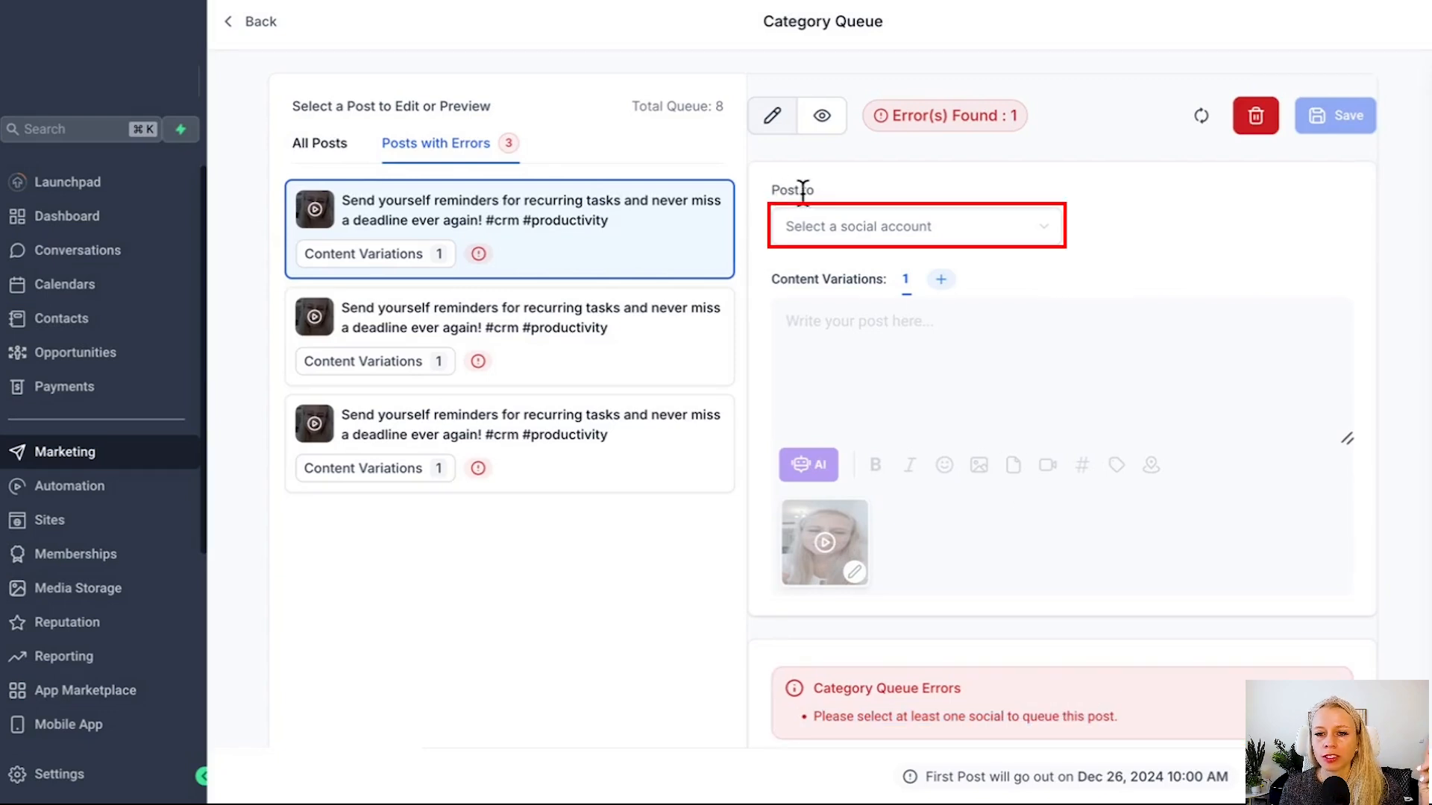
{"action": "left_click_drag", "start_coordinate": [815, 191], "coordinate": [776, 191]}
Assign a Facebook account to the first post with errors, enter "Demo Post" as its text, and save it.
{"action": "left_click", "coordinate": [957, 188]}
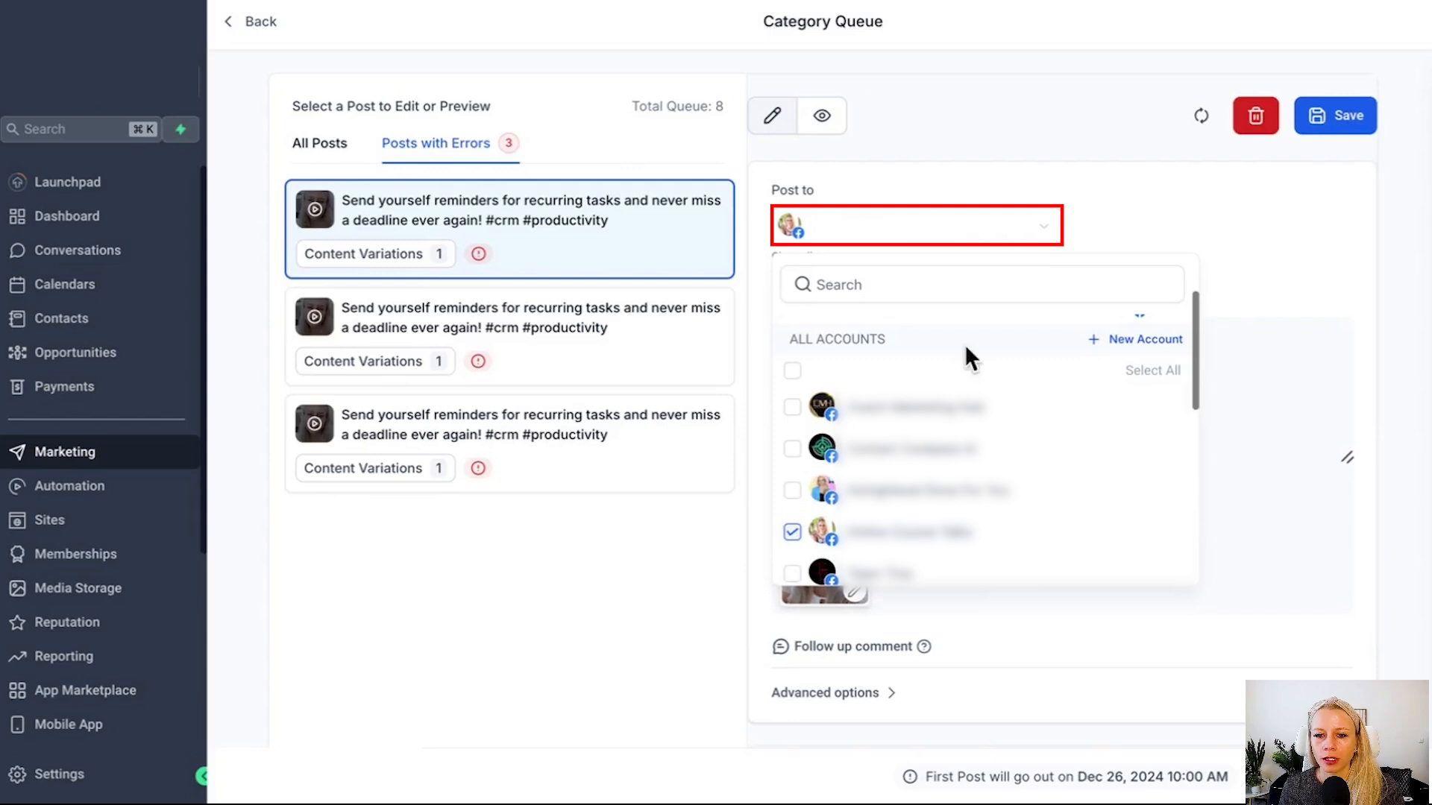
{"action": "left_click", "coordinate": [938, 194]}
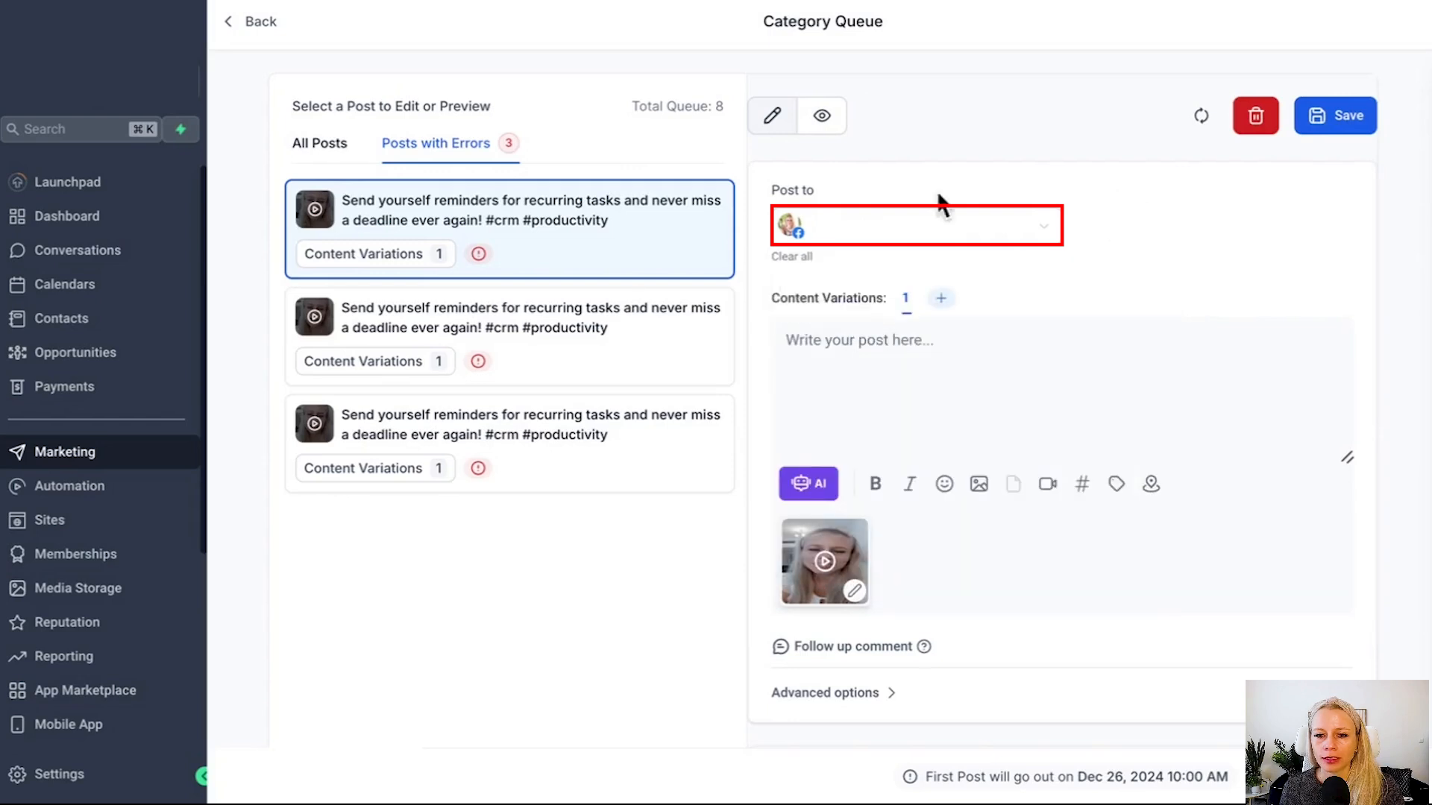
{"action": "left_click", "coordinate": [1034, 396]}
{"action": "type", "text": "Demo Post"}
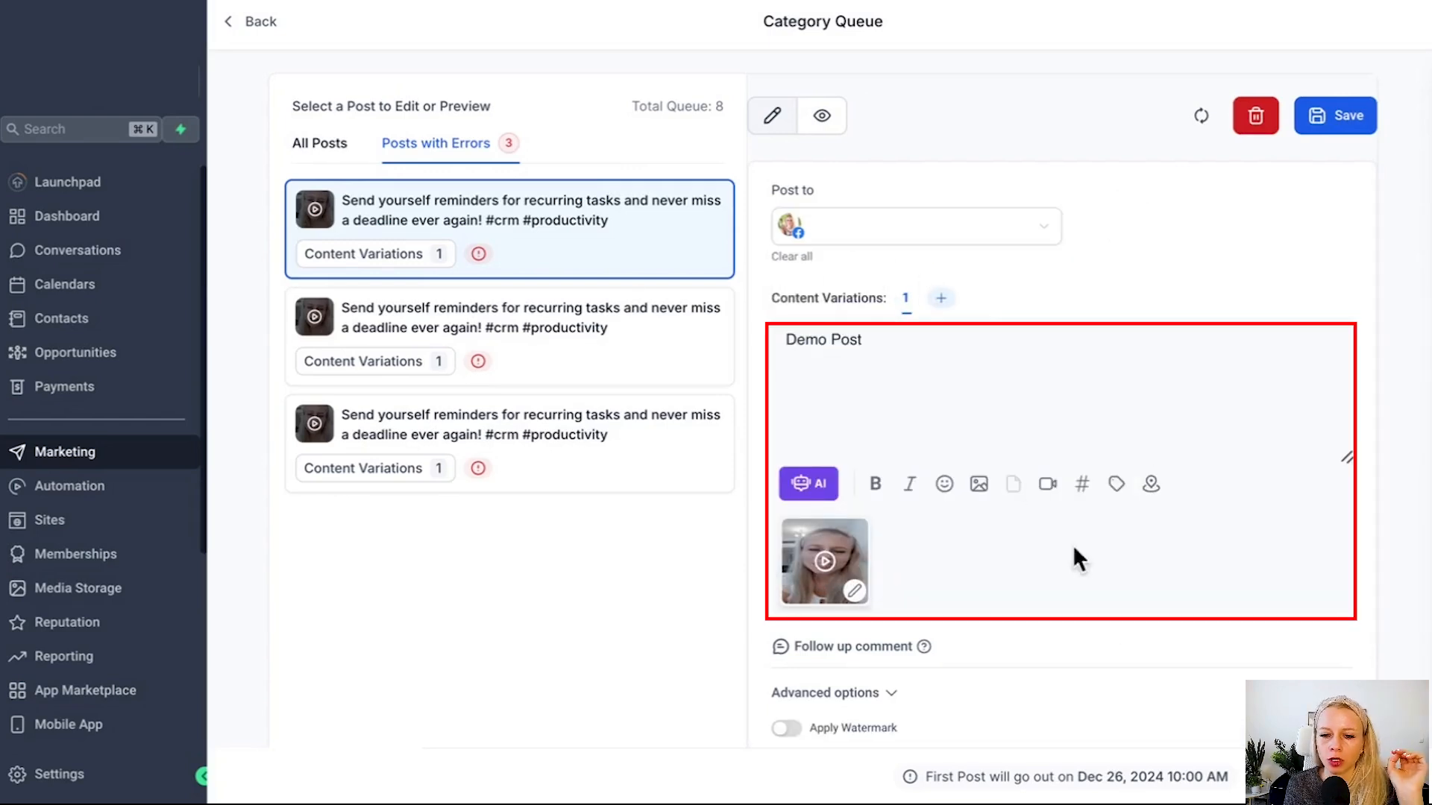
{"action": "scroll", "coordinate": [1108, 611], "scroll_direction": "down", "scroll_amount": 1}
{"action": "scroll", "coordinate": [1108, 611], "scroll_direction": "up", "scroll_amount": 1}
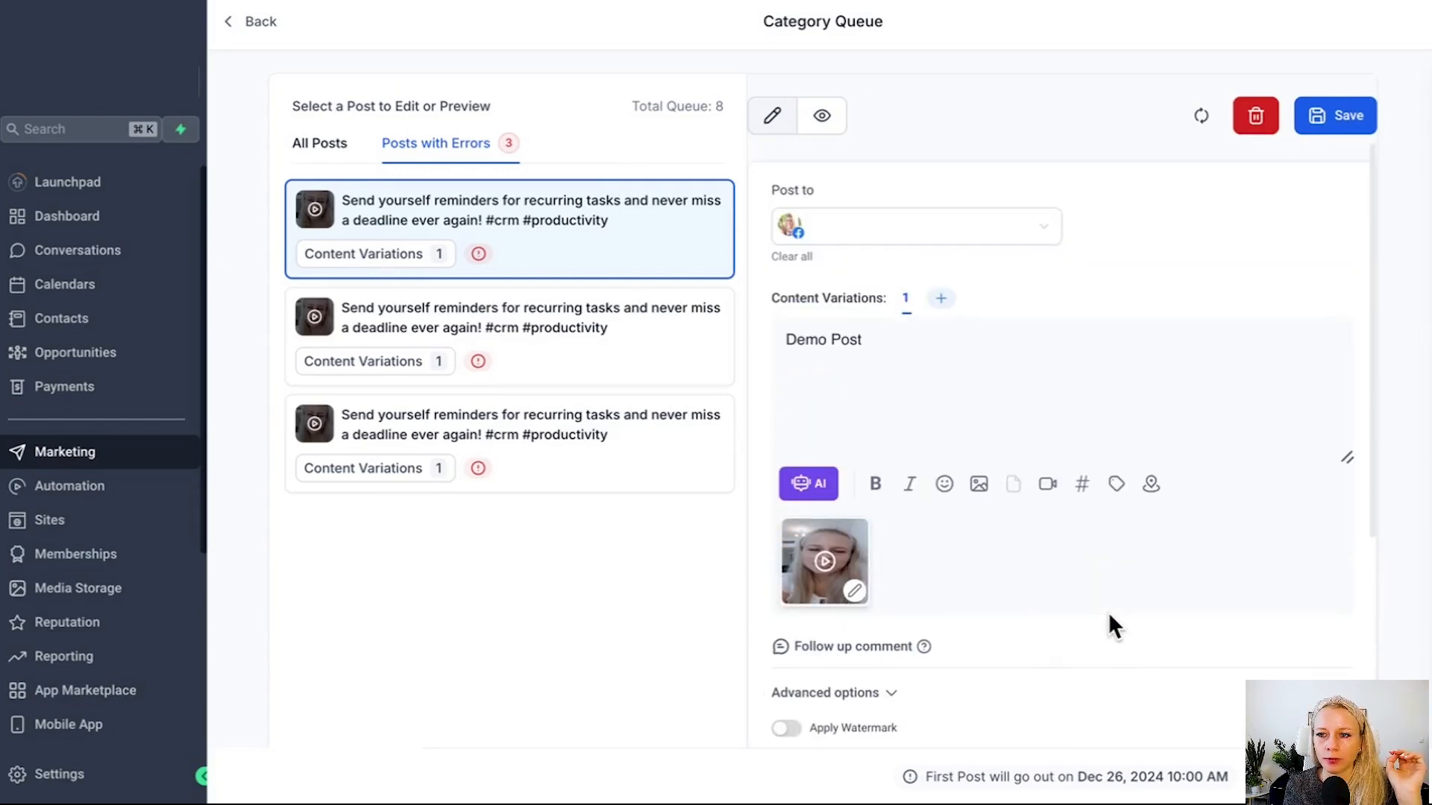
{"action": "left_click", "coordinate": [1337, 119]}
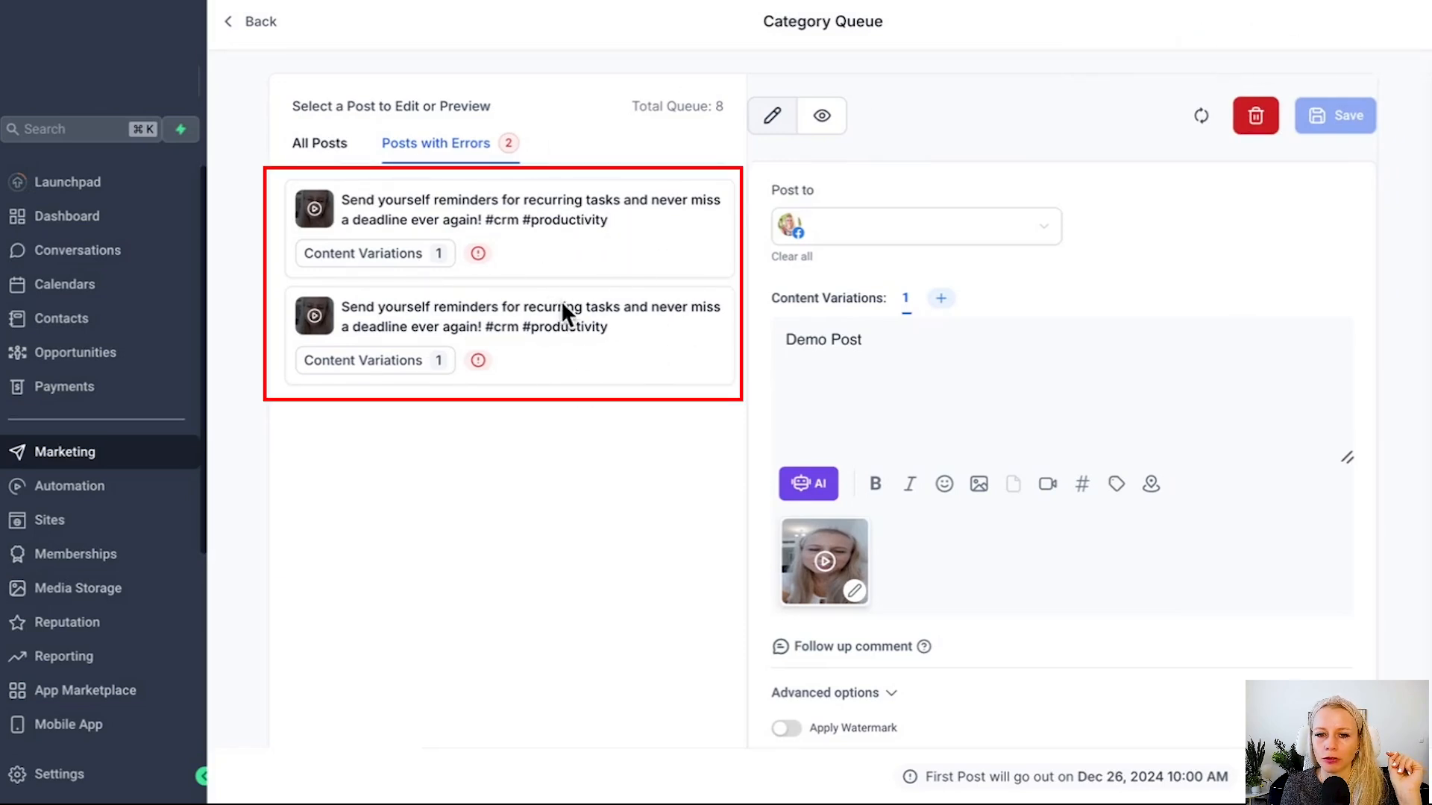
Delete the two remaining posts with errors from the queue.
{"action": "left_click", "coordinate": [556, 243]}
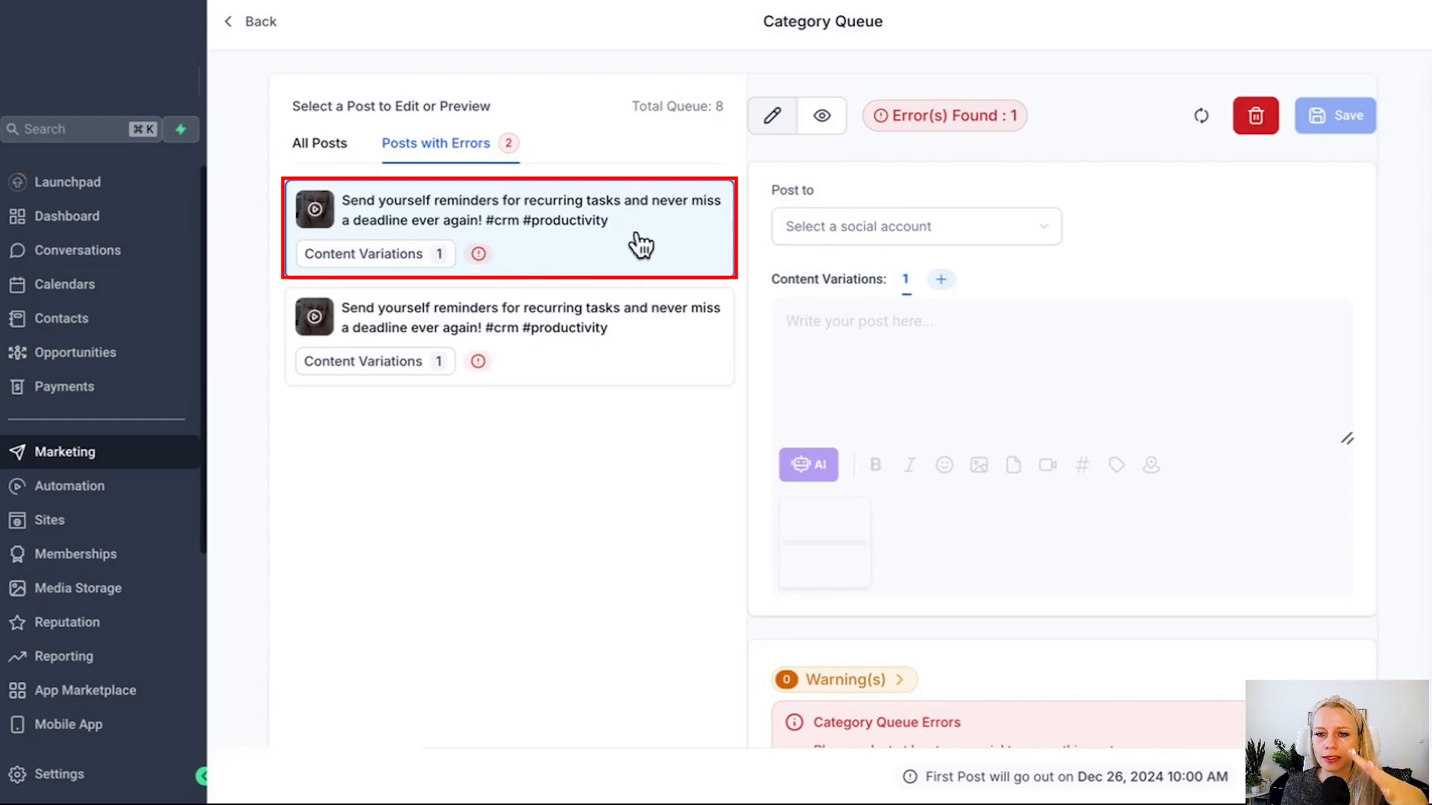
{"action": "scroll", "coordinate": [899, 410], "scroll_direction": "down", "scroll_amount": 1}
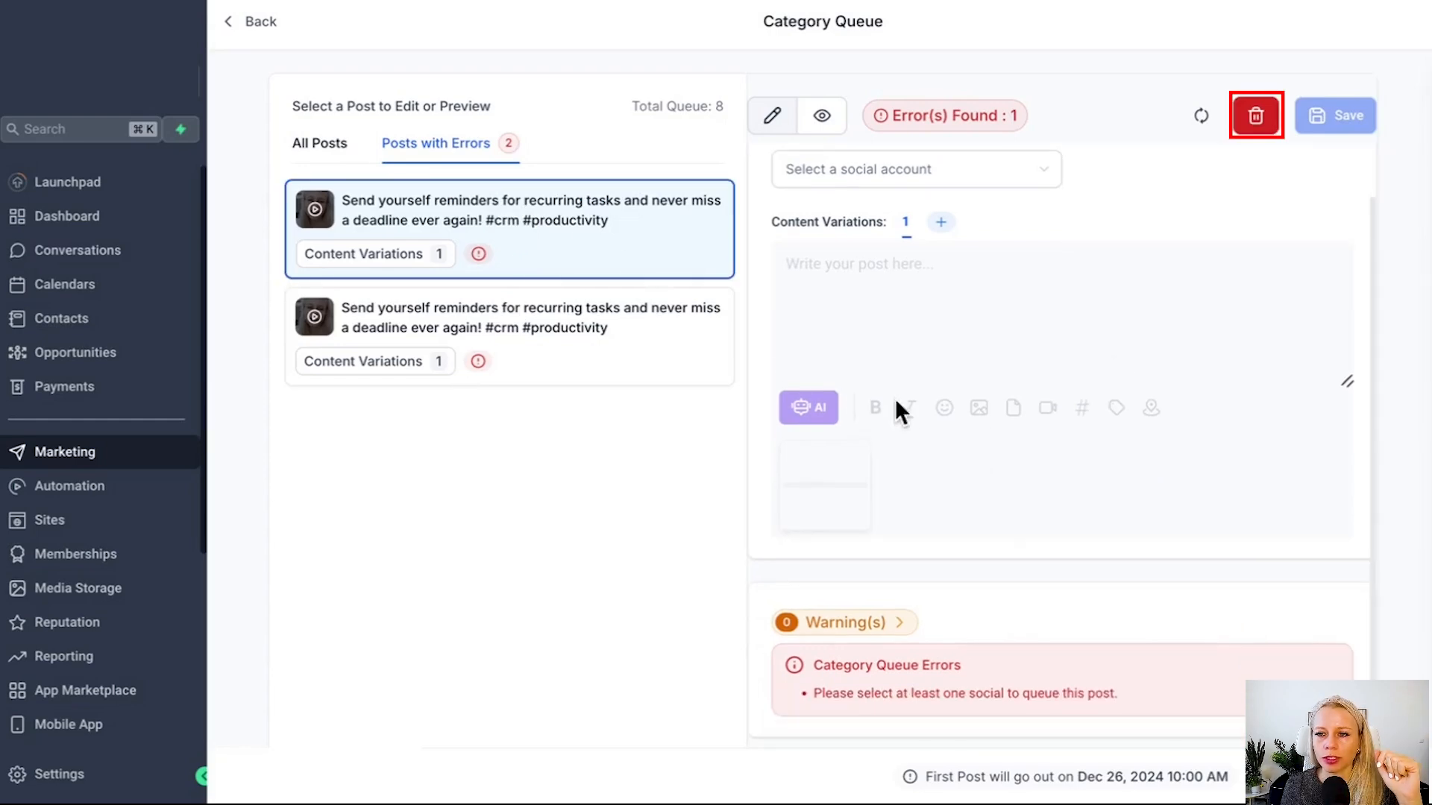
{"action": "left_click", "coordinate": [1256, 118]}
{"action": "left_click", "coordinate": [932, 477]}
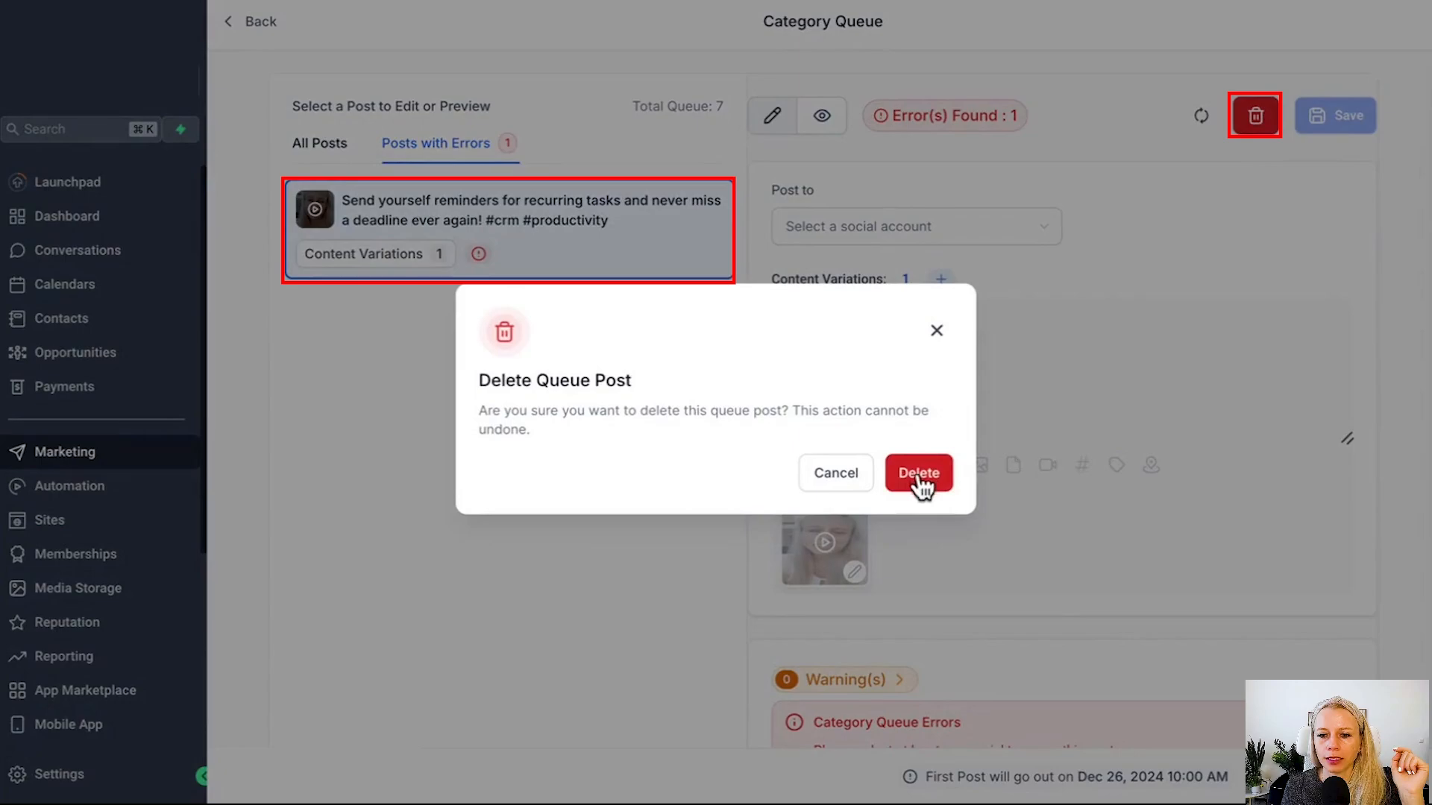
{"action": "left_click", "coordinate": [920, 474]}
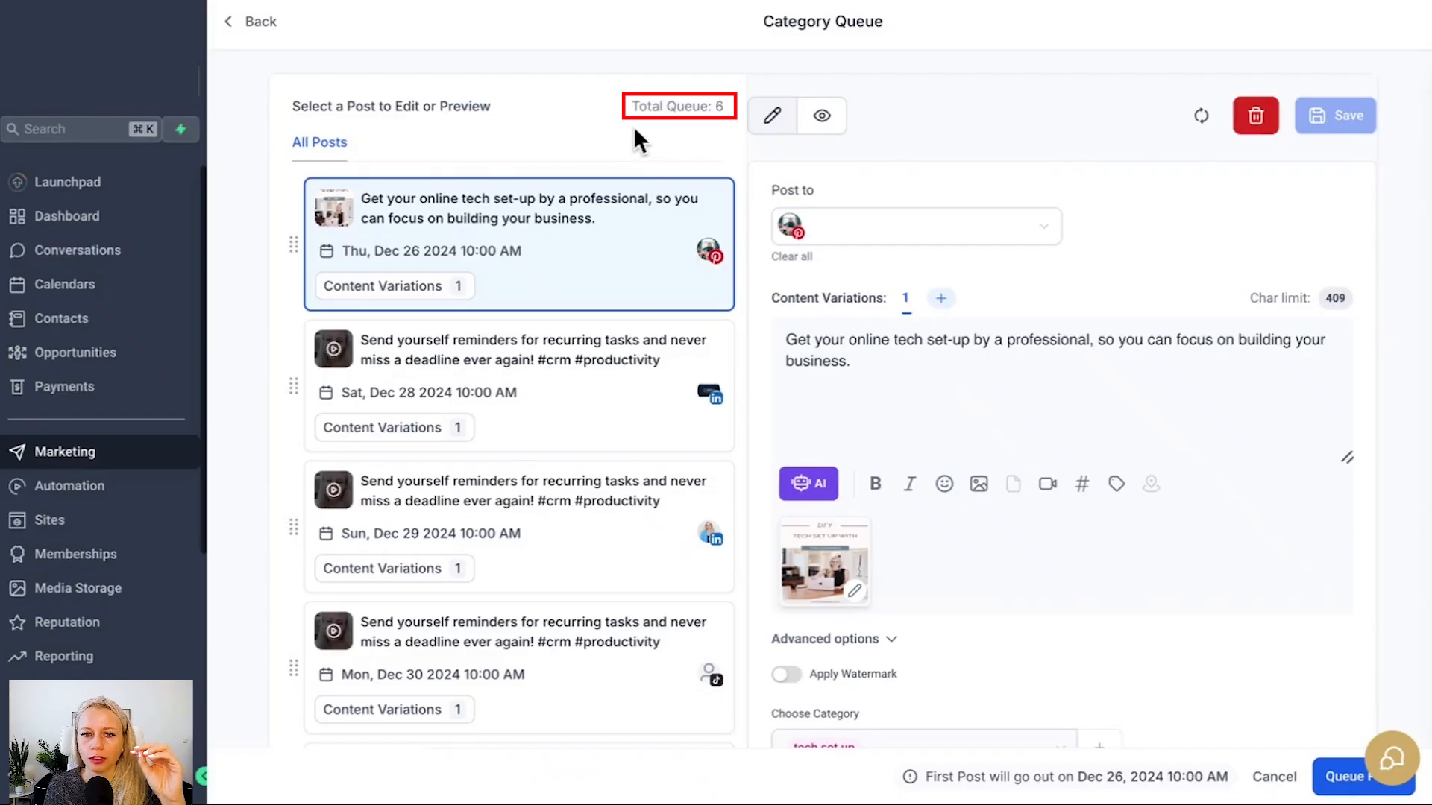
Check the total number of posts in the queue, and queue the posts.
{"action": "left_click_drag", "start_coordinate": [630, 106], "coordinate": [723, 106]}
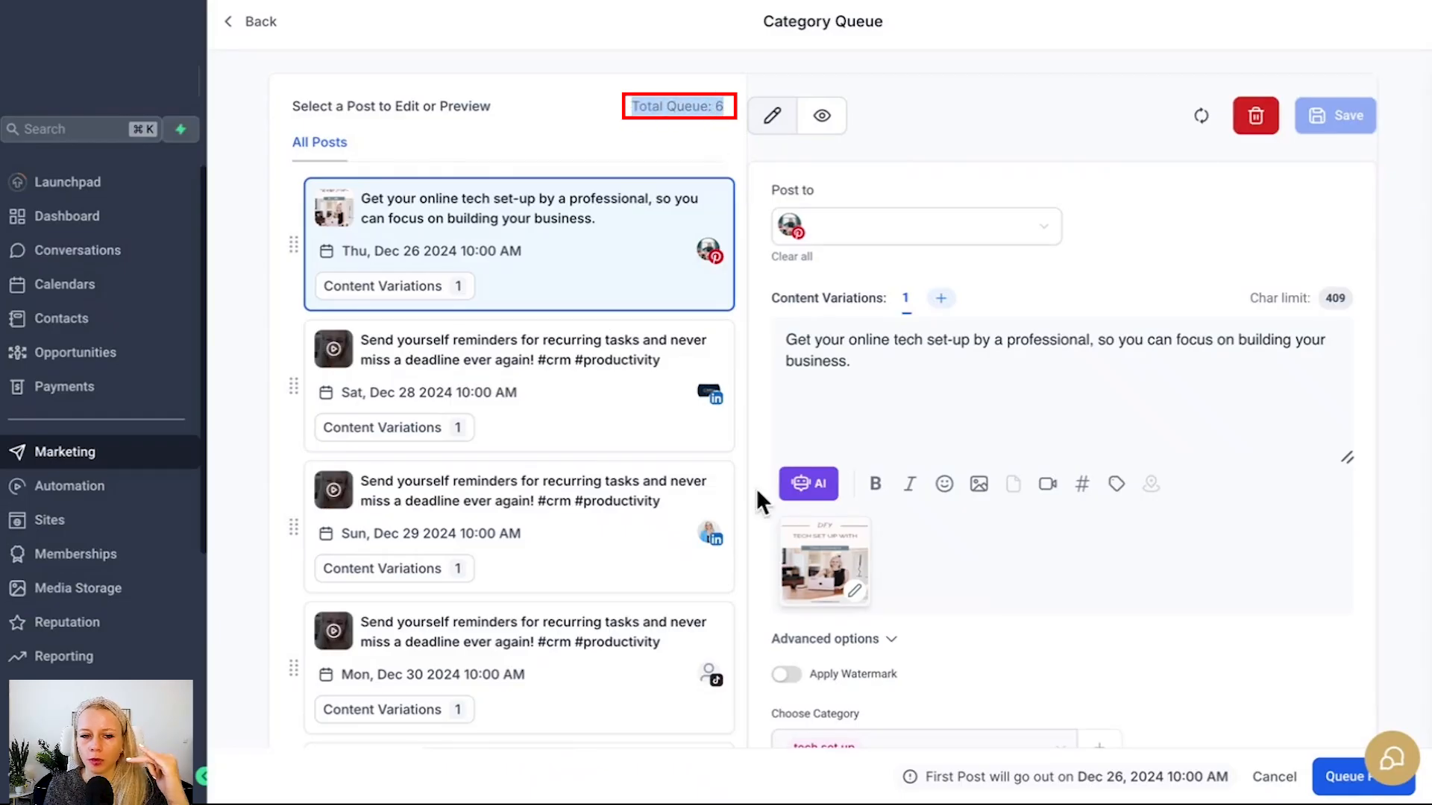
{"action": "scroll", "coordinate": [1116, 697], "scroll_direction": "down", "scroll_amount": 2}
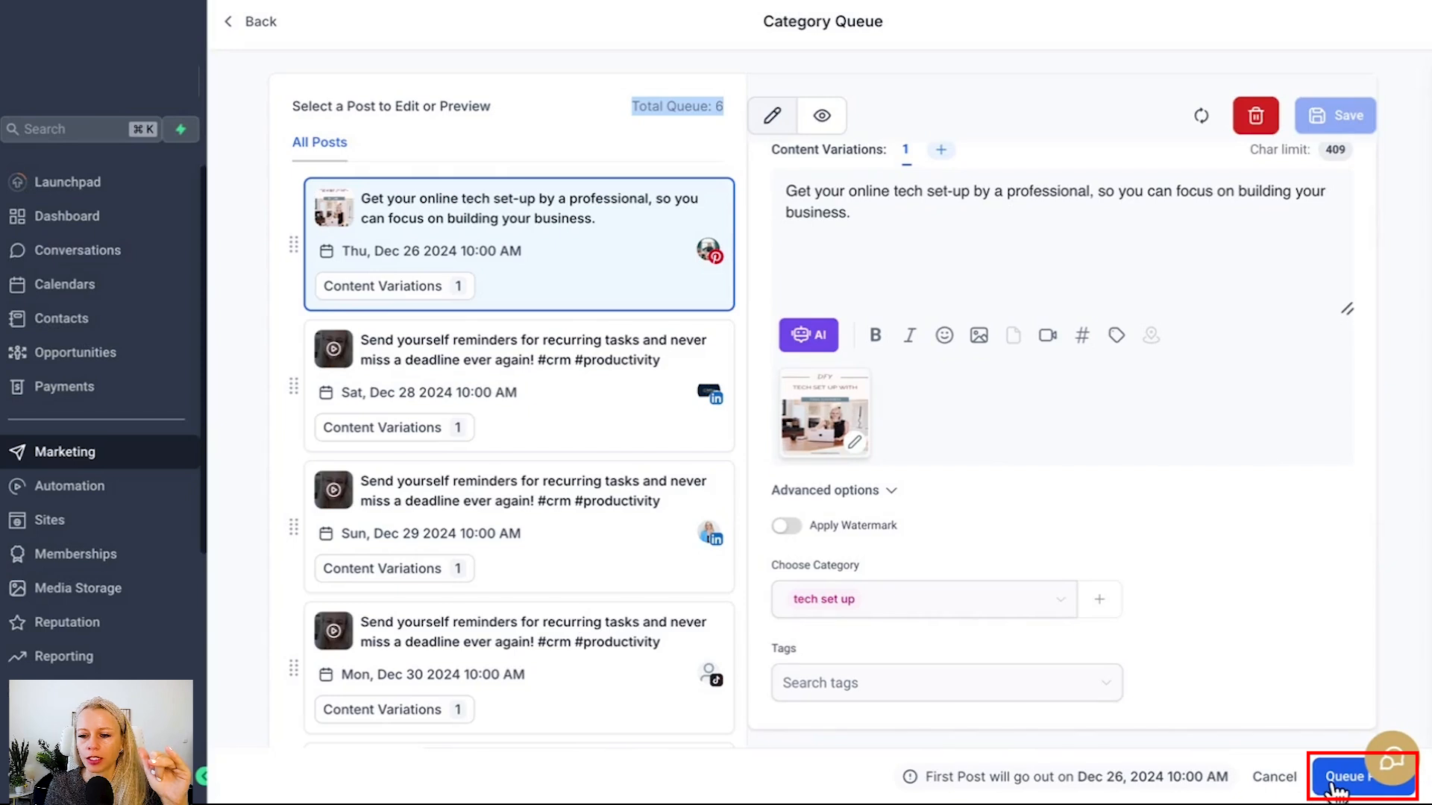
{"action": "left_click", "coordinate": [1333, 781]}
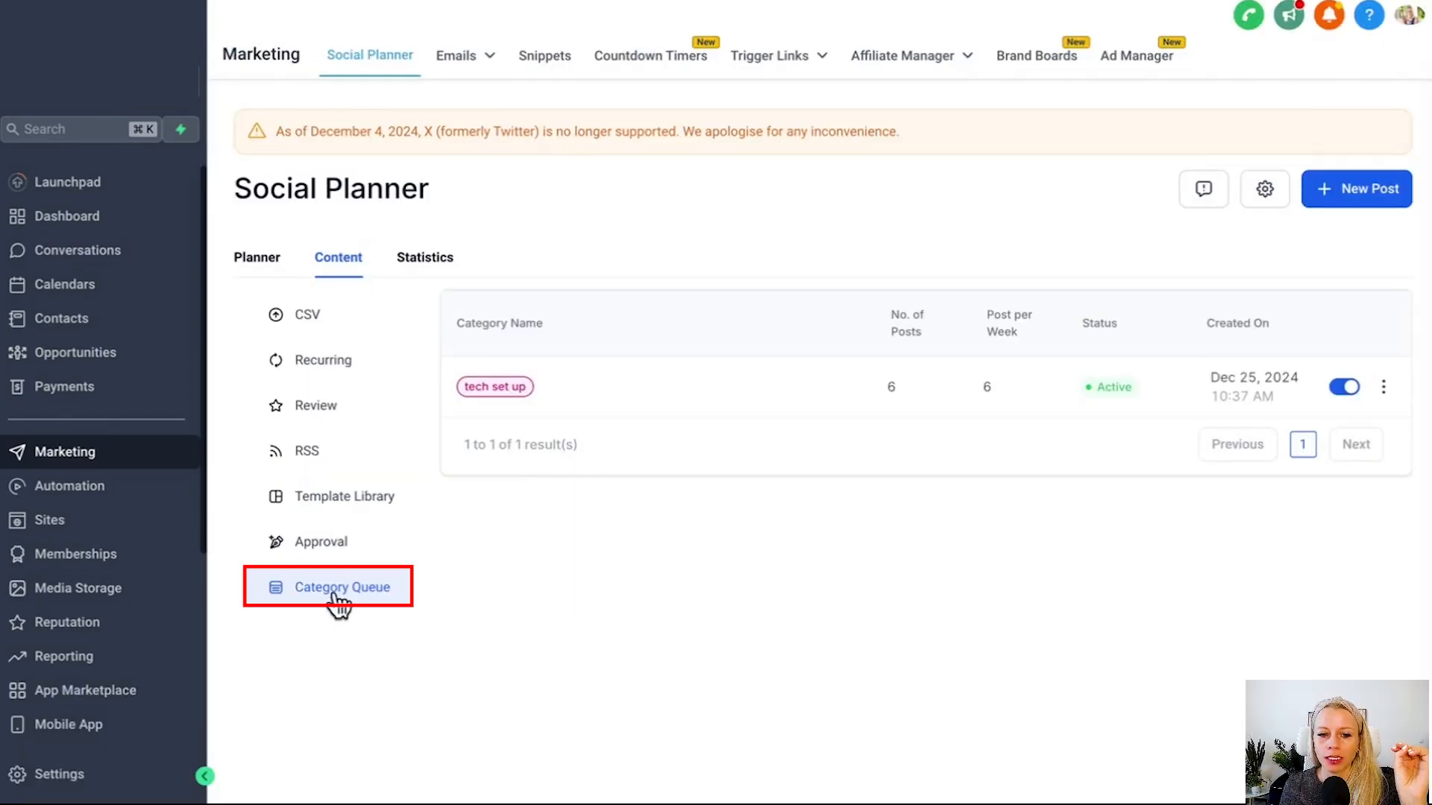
Check the "tech set up" category queue's details in the list, and pause the queue.
{"action": "left_click_drag", "start_coordinate": [454, 322], "coordinate": [543, 325]}
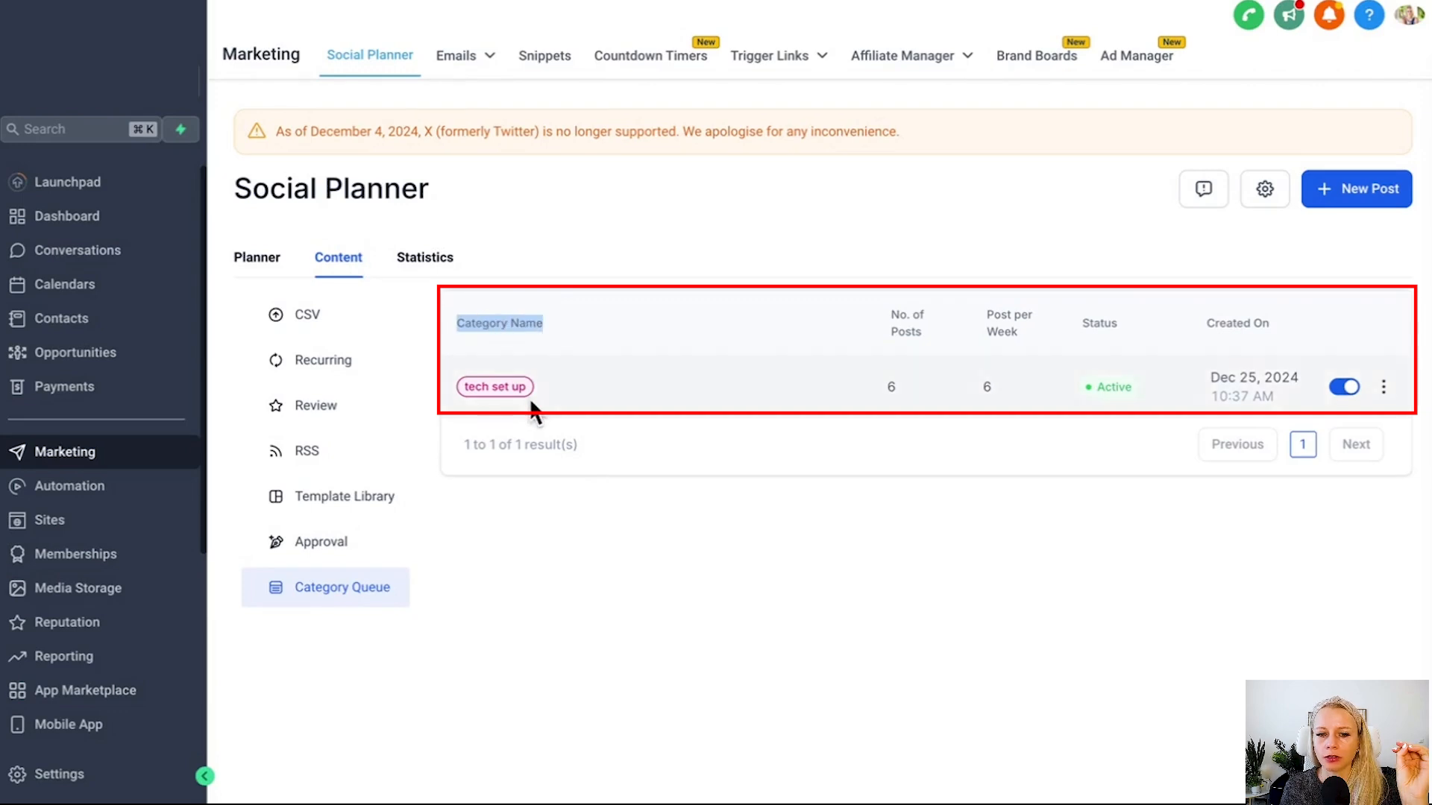
{"action": "left_click_drag", "start_coordinate": [893, 312], "coordinate": [1138, 365]}
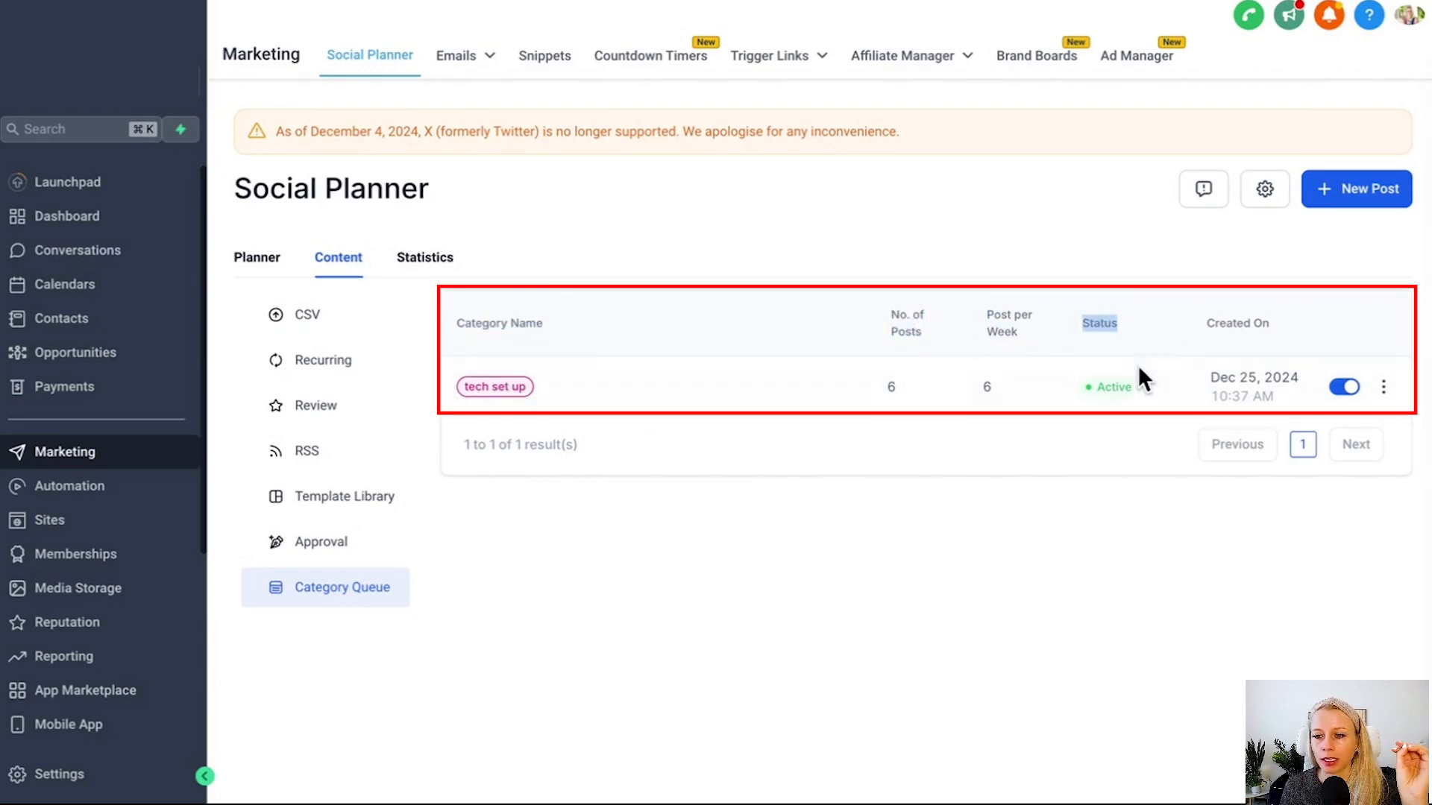
{"action": "left_click", "coordinate": [1340, 389]}
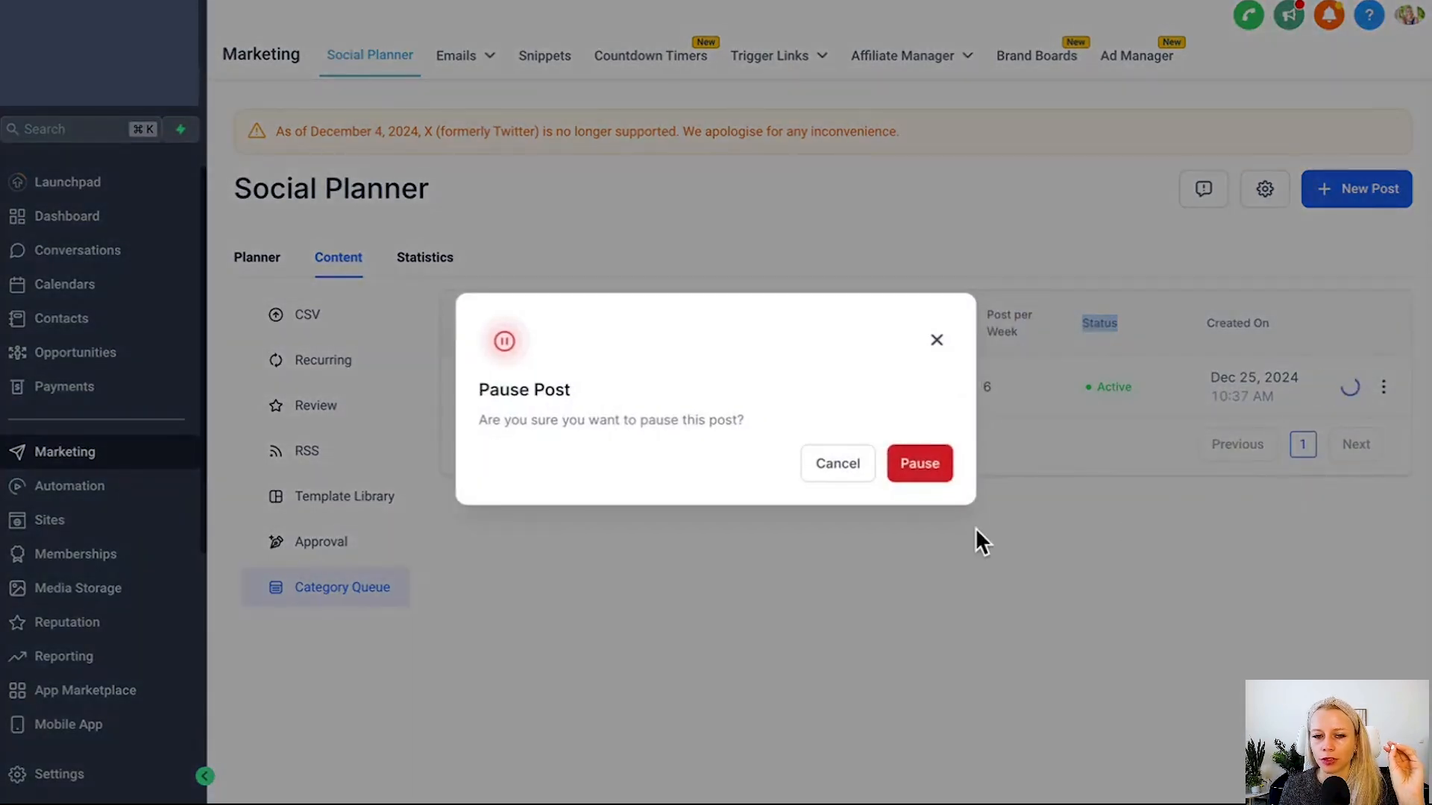
{"action": "left_click_drag", "start_coordinate": [470, 392], "coordinate": [566, 481]}
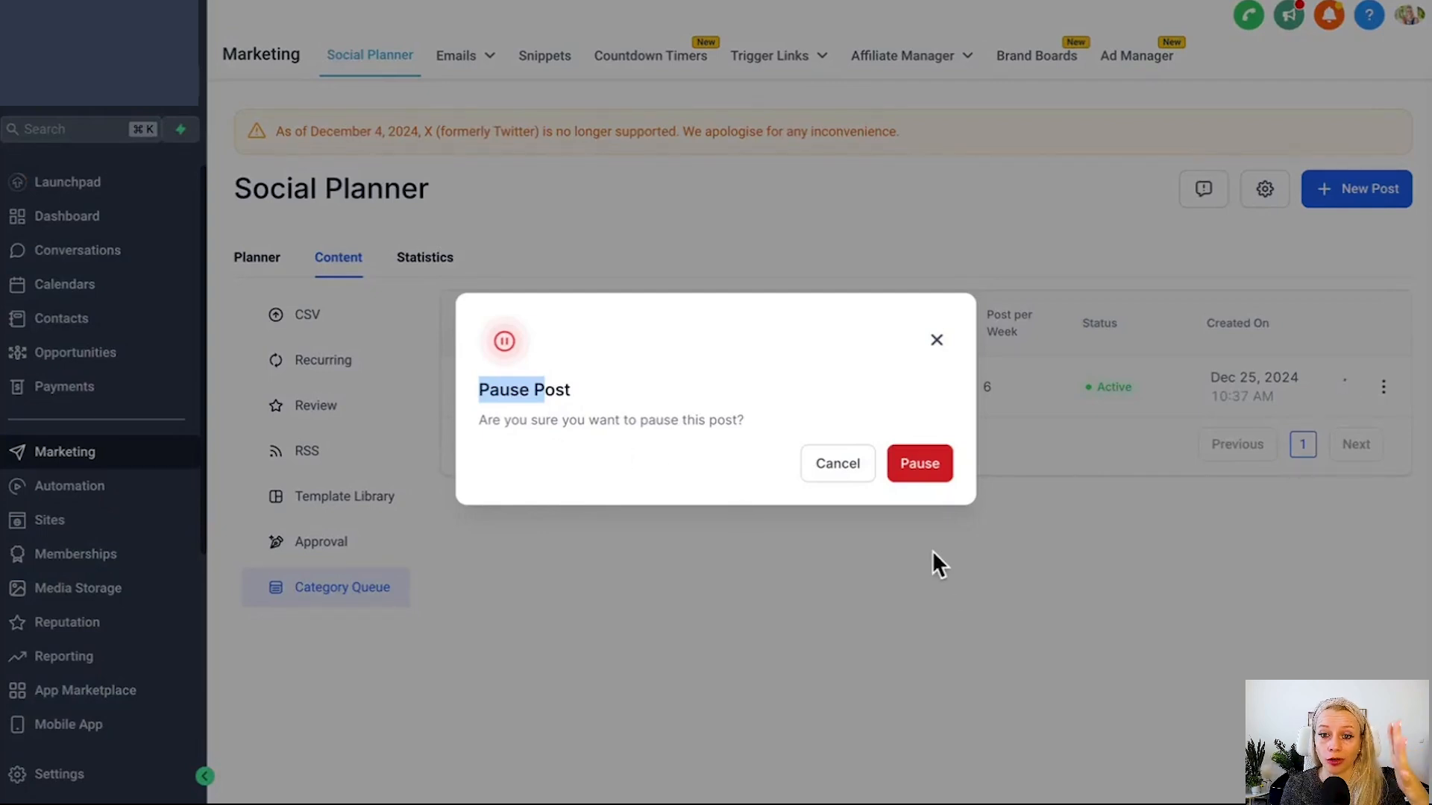
{"action": "left_click", "coordinate": [920, 467]}
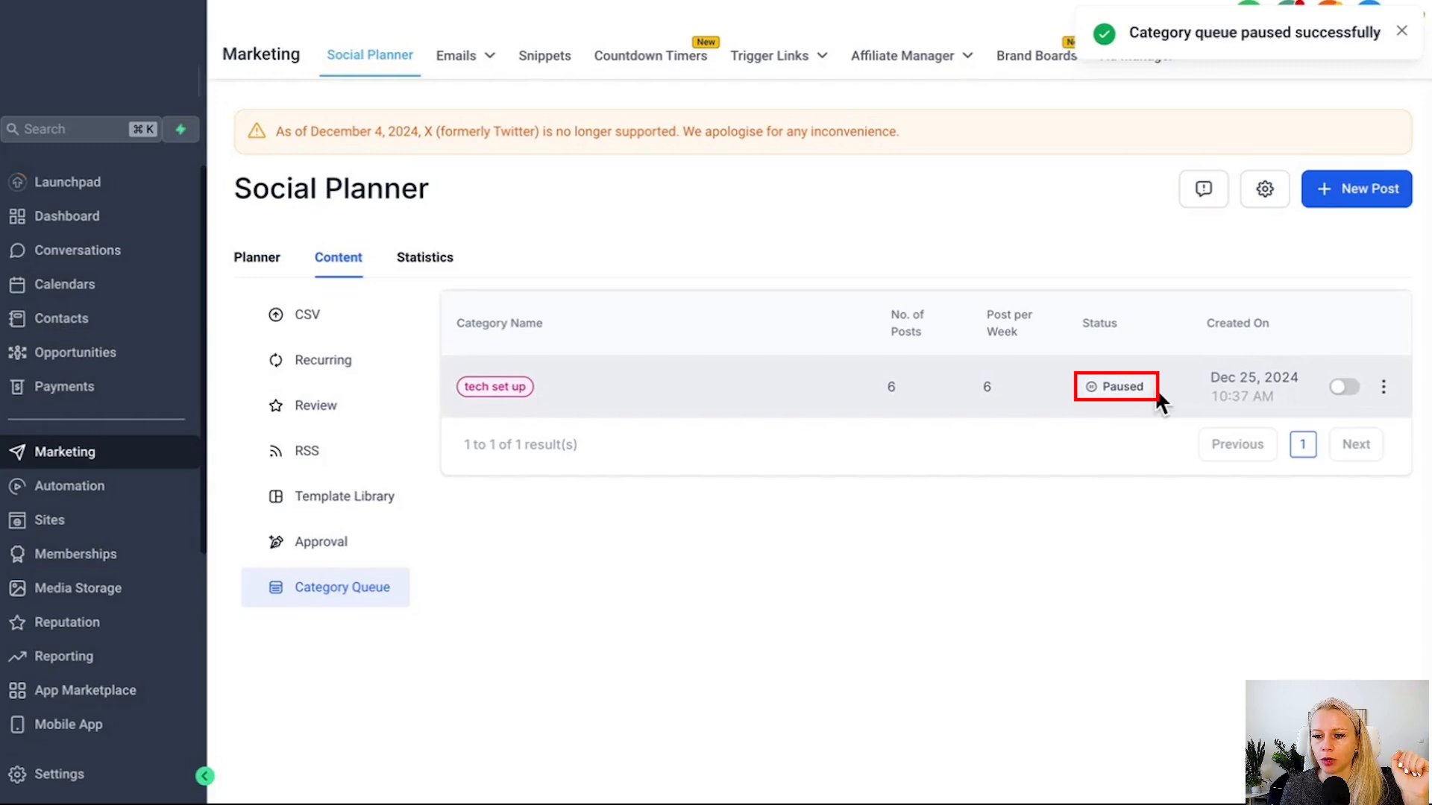
Check the further actions for the "tech set up" category queue, and resume the queue.
{"action": "left_click", "coordinate": [1384, 387]}
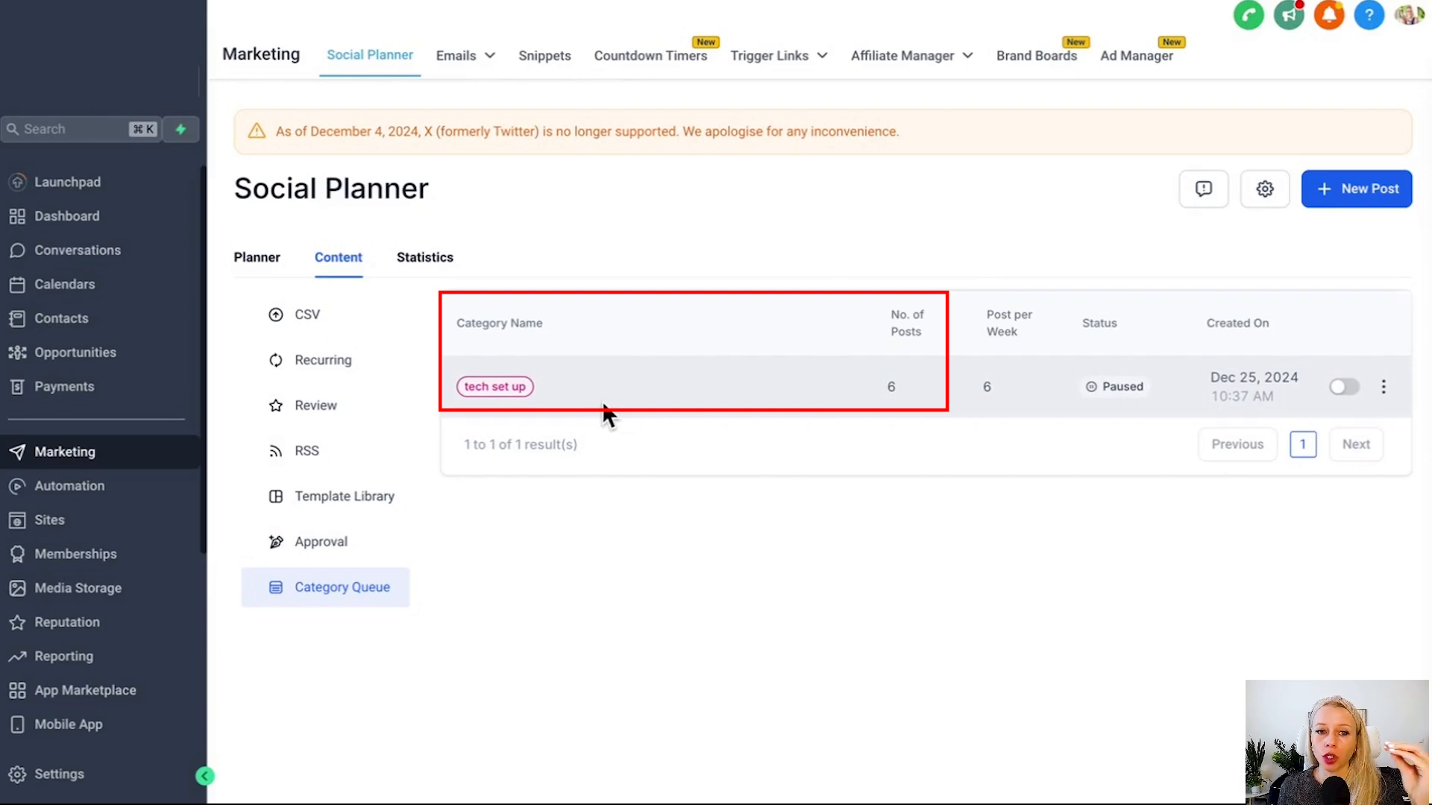
{"action": "left_click", "coordinate": [1347, 388]}
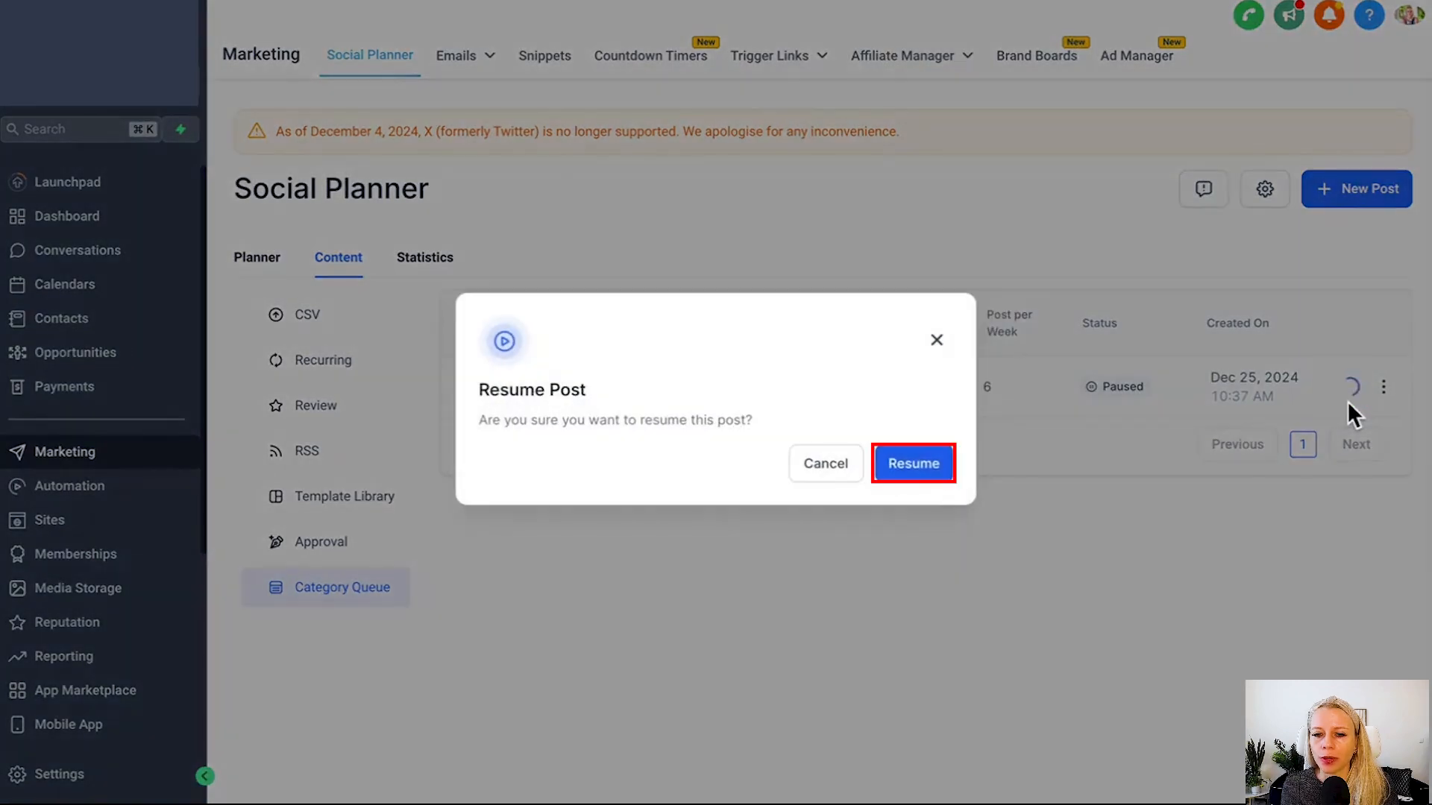
{"action": "left_click", "coordinate": [921, 470]}
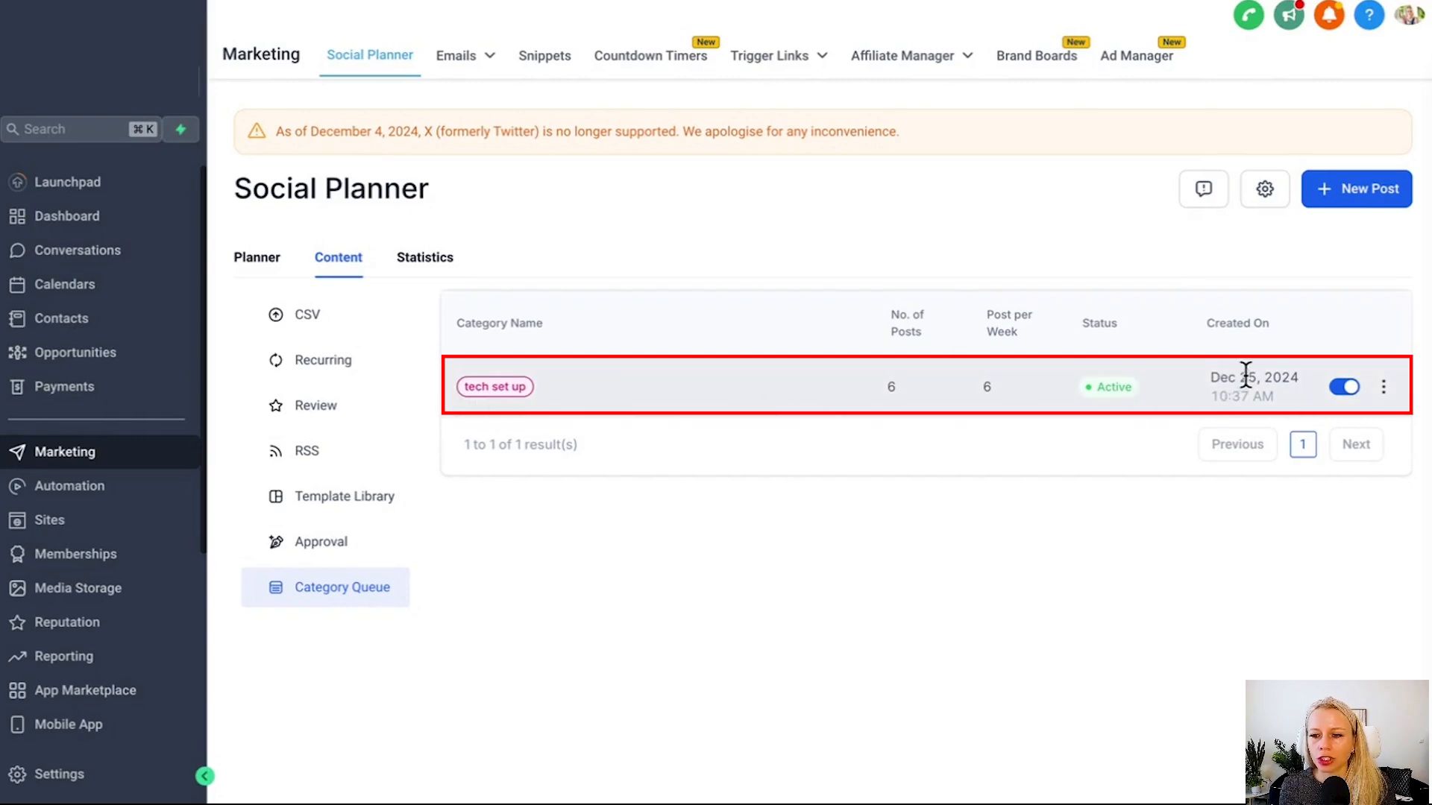
Check the "tech set up" queue's creation date, pause the queue, and delete it.
{"action": "left_click_drag", "start_coordinate": [1206, 383], "coordinate": [1281, 386]}
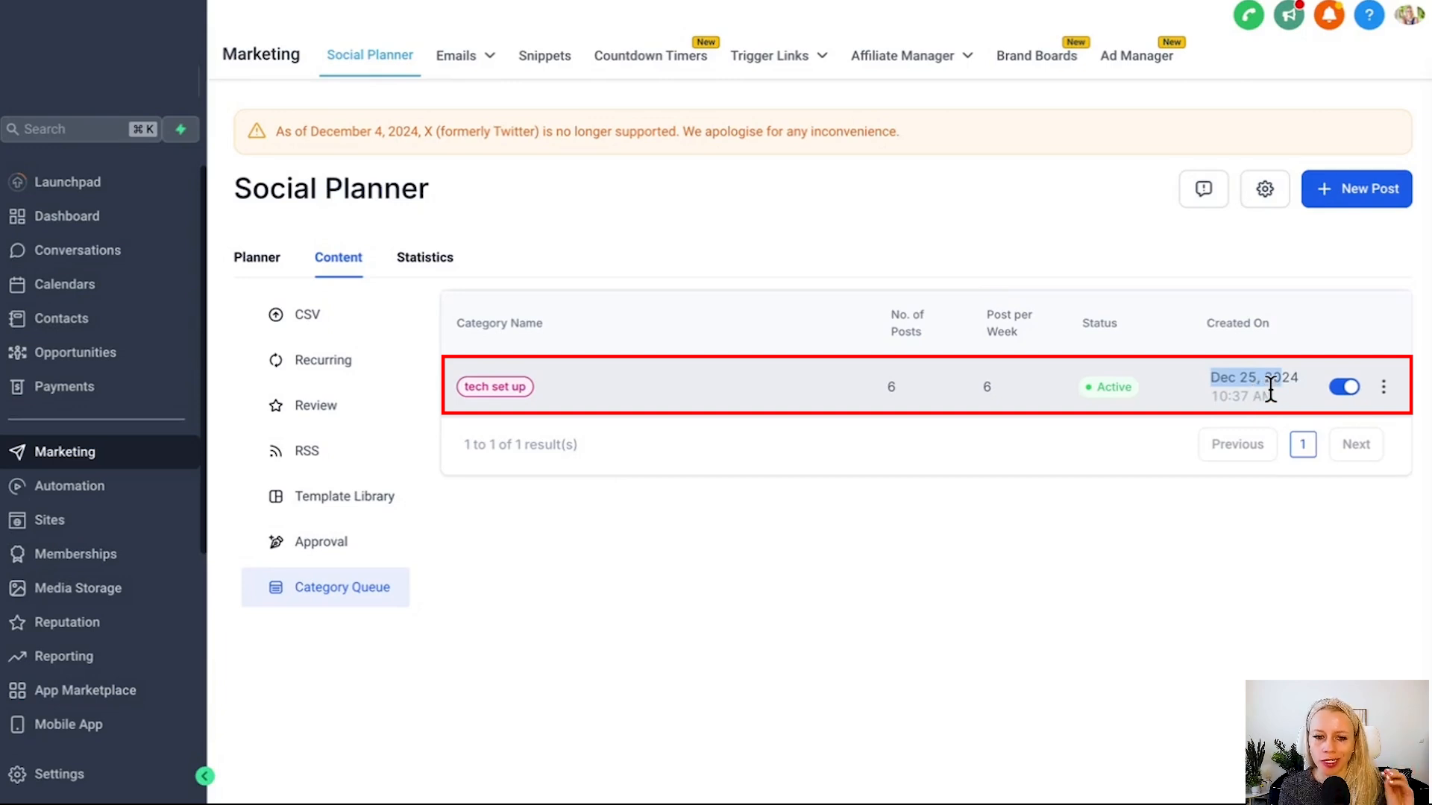
{"action": "left_click", "coordinate": [1344, 386]}
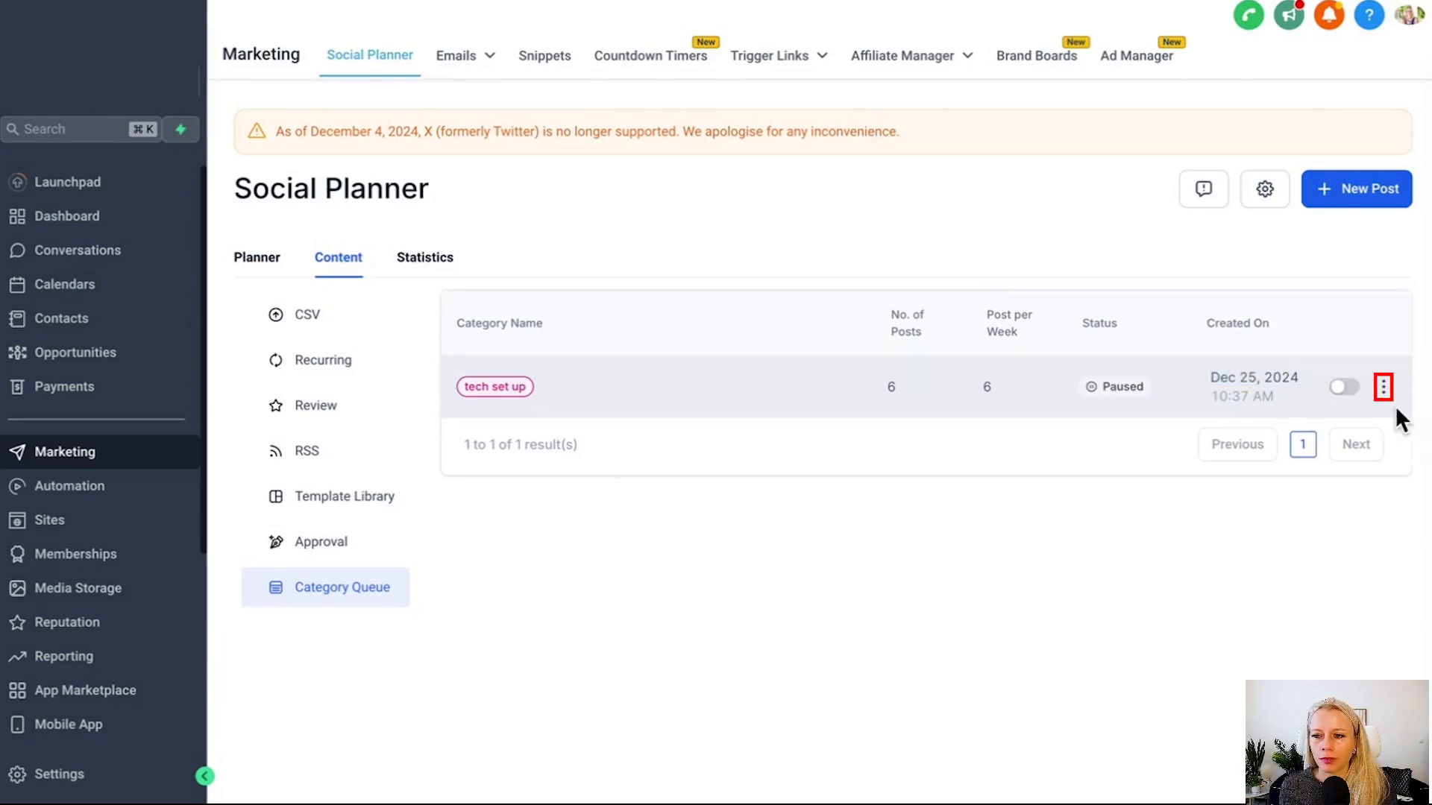
{"action": "left_click", "coordinate": [1383, 388]}
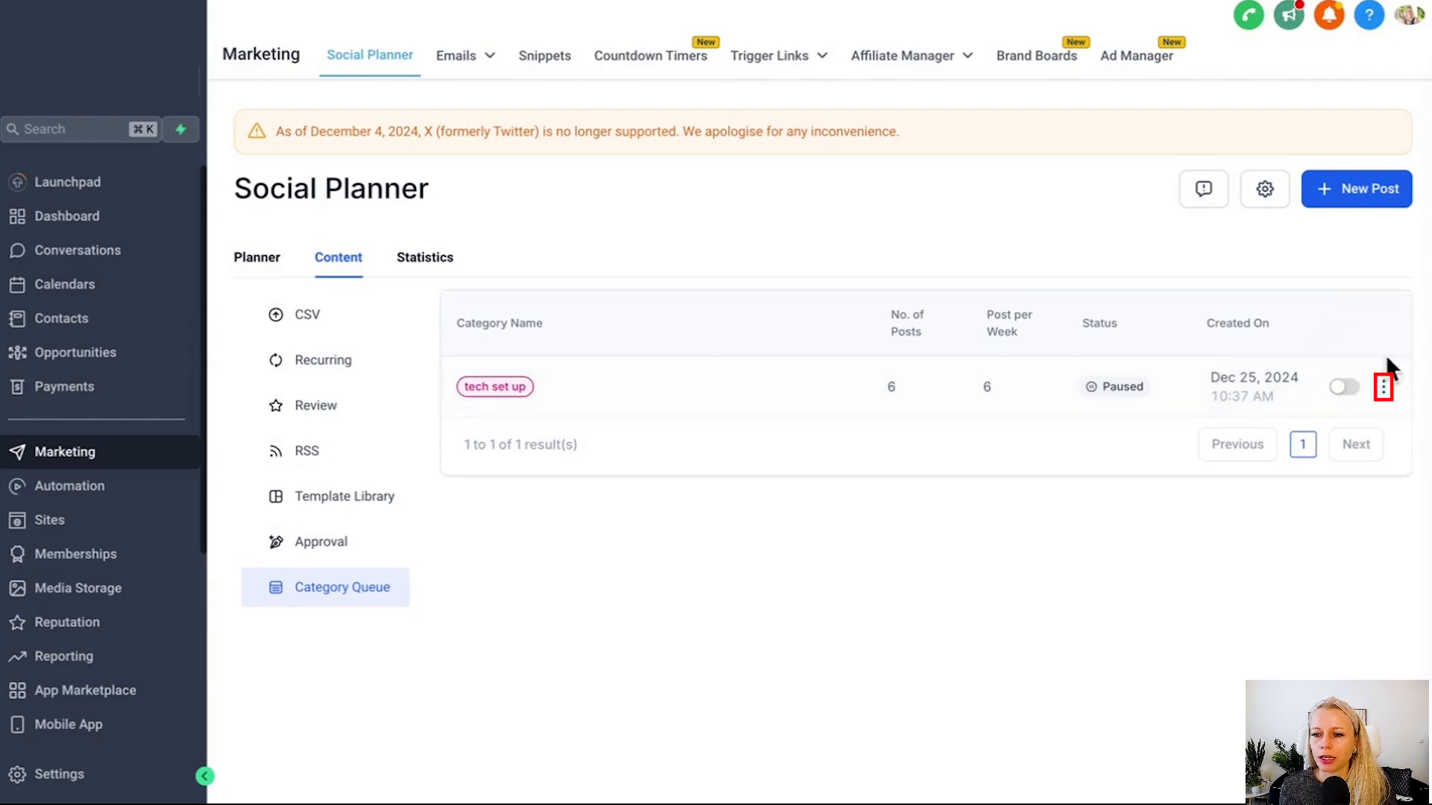
{"action": "mouse_move", "coordinate": [1385, 386]}
{"action": "left_click", "coordinate": [1383, 351]}
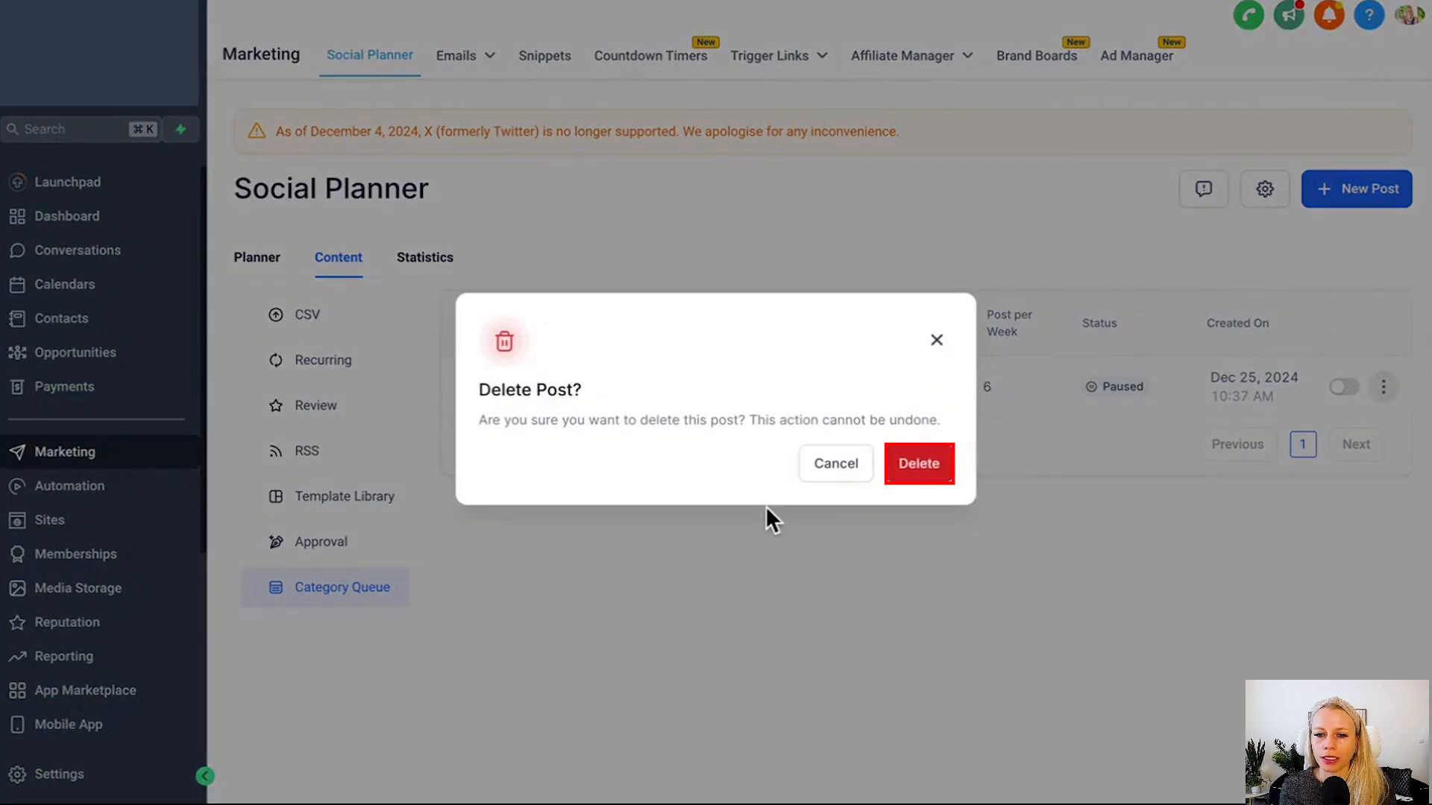
{"action": "left_click", "coordinate": [914, 463]}
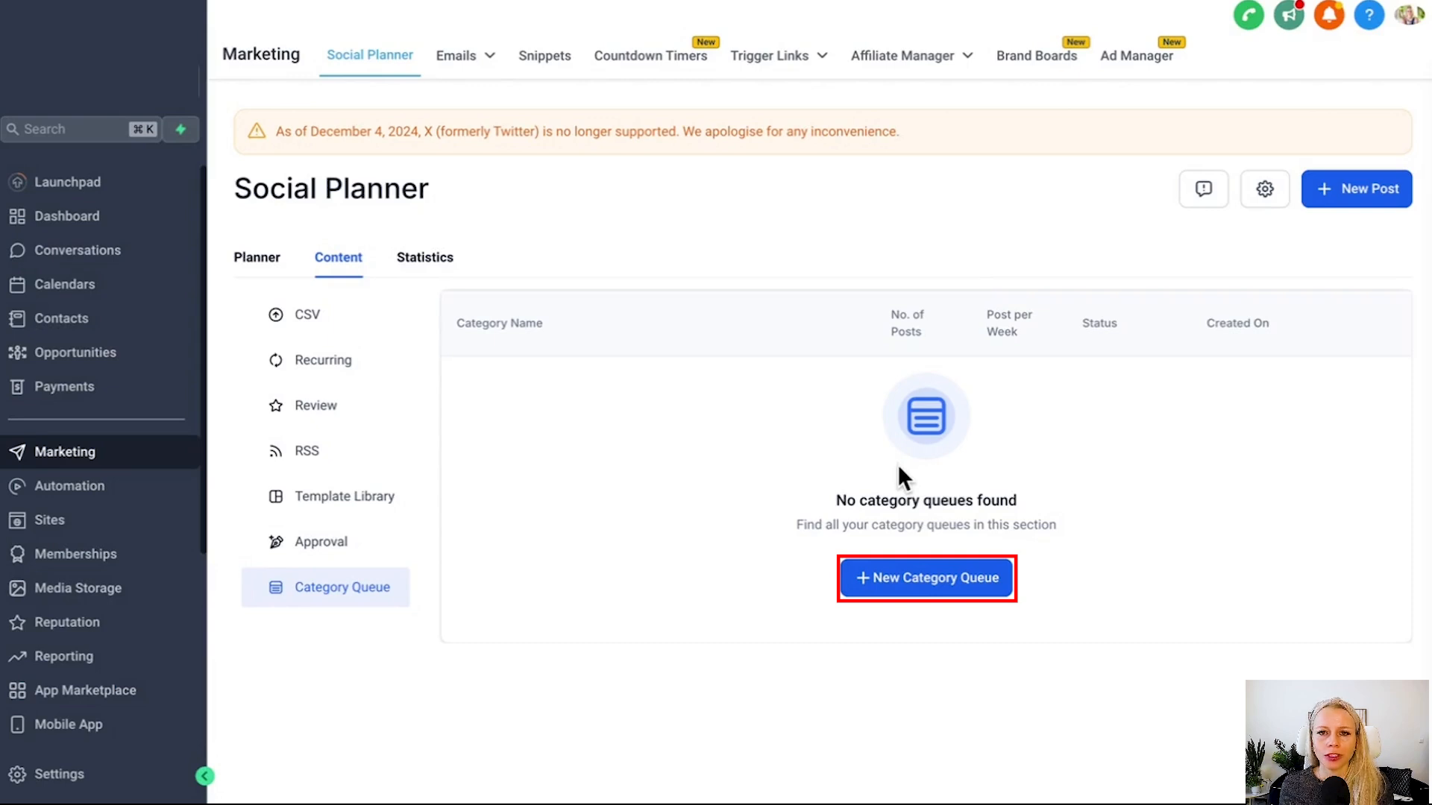
Start creating a new category queue.
{"action": "left_click", "coordinate": [958, 594]}
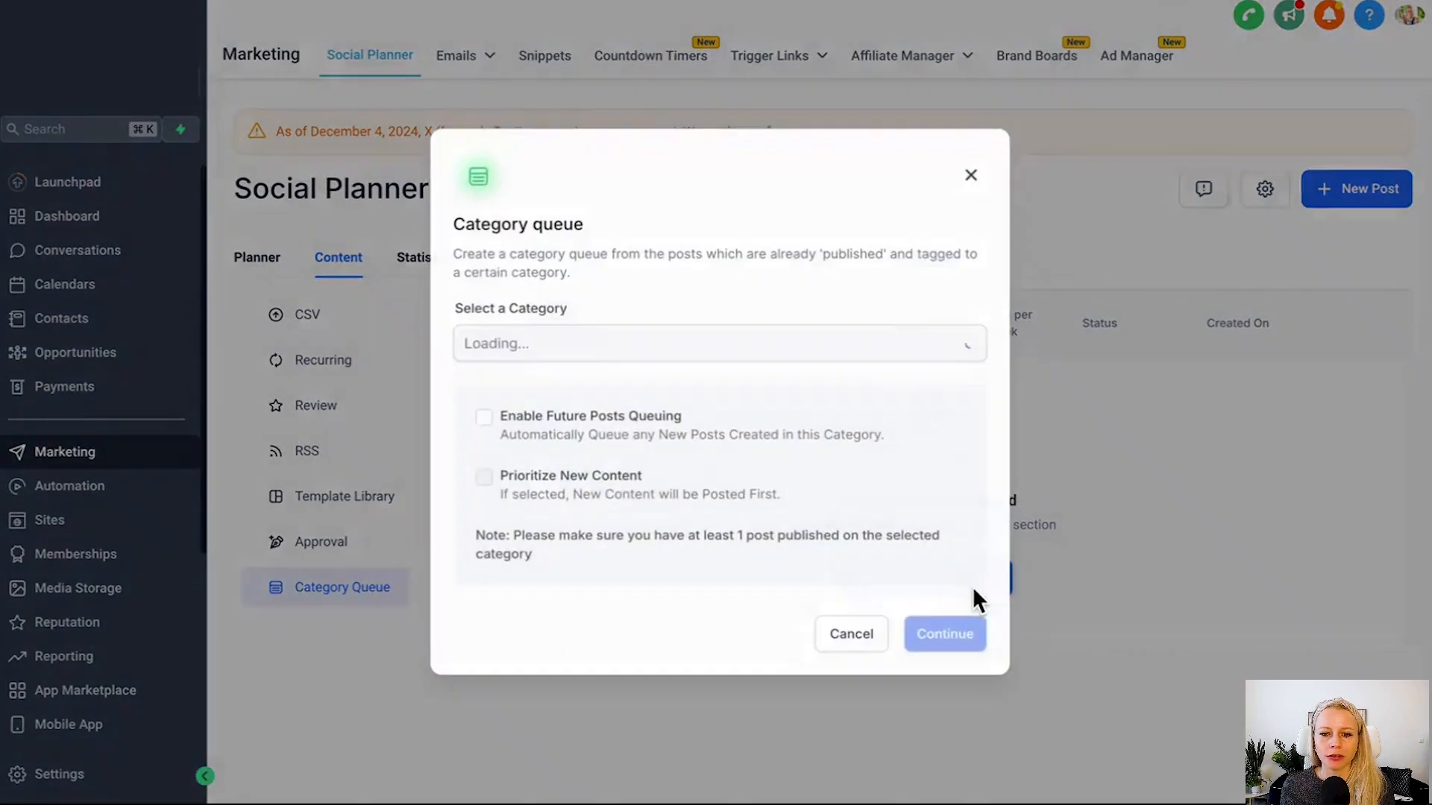